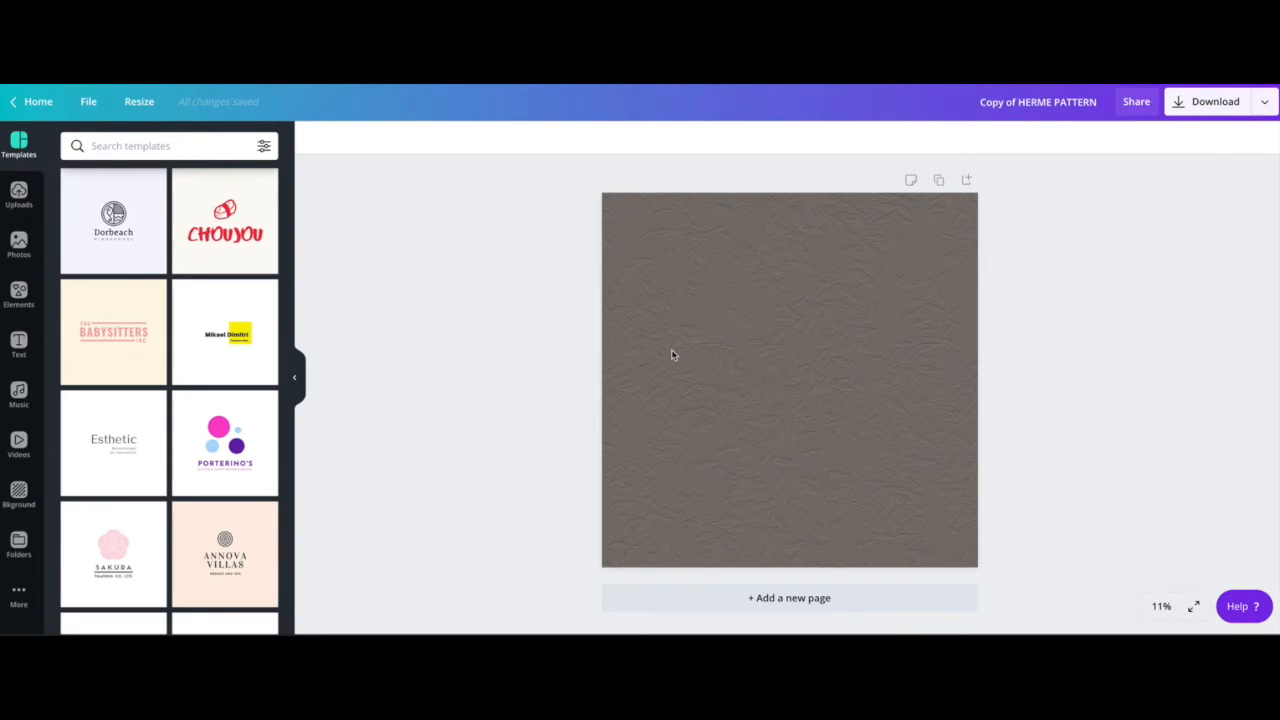
Step: Choose the Arctic Color Mix effect for the textured background image
left_click(669, 258)
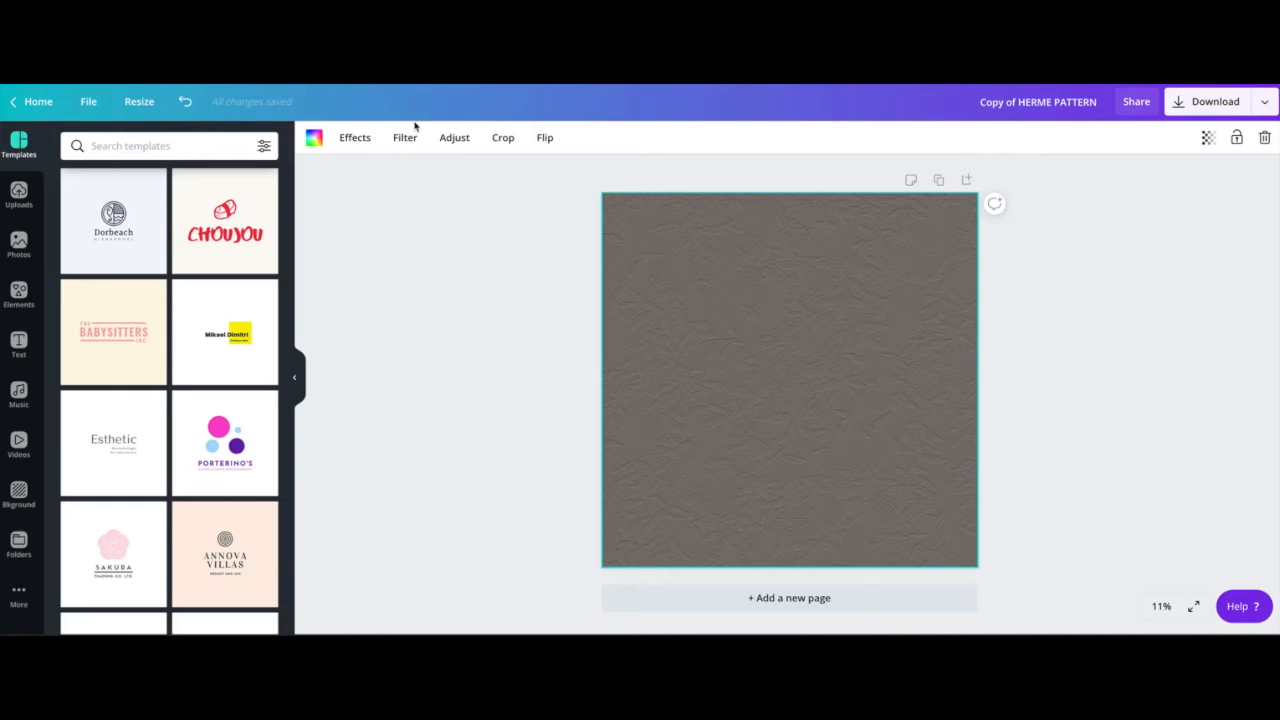
left_click(350, 142)
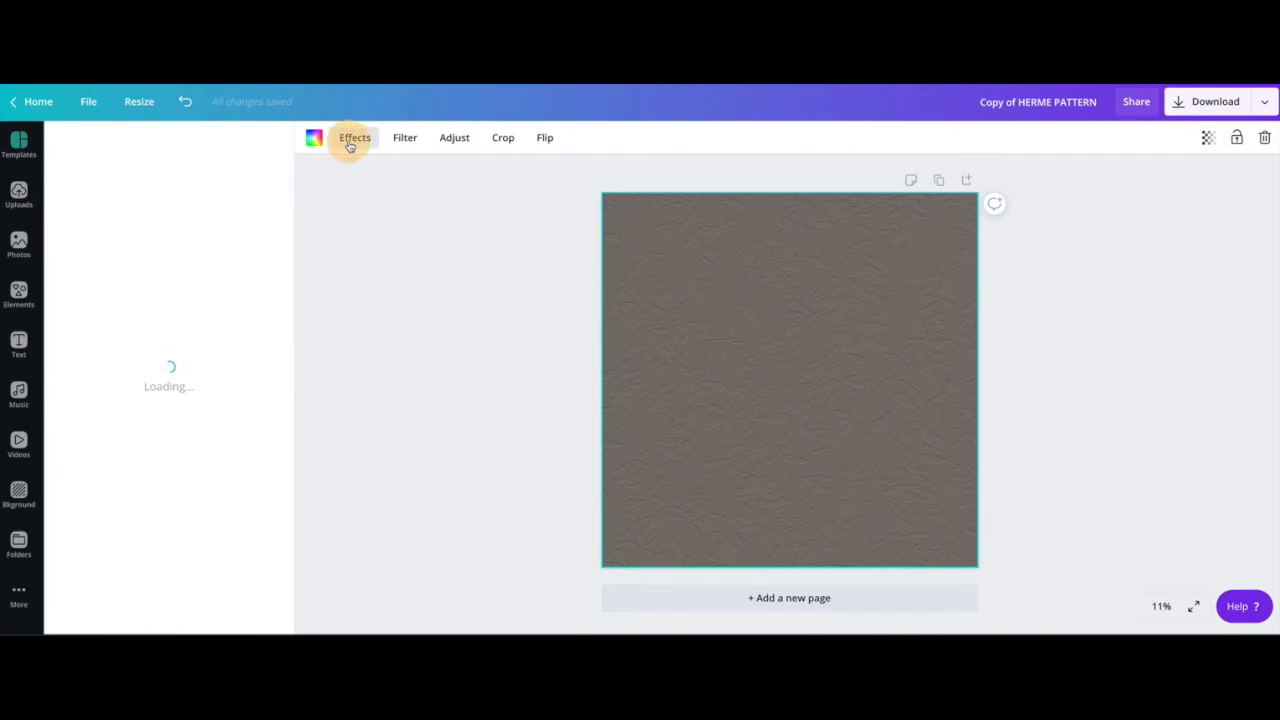
scroll(201, 281, "down", 1)
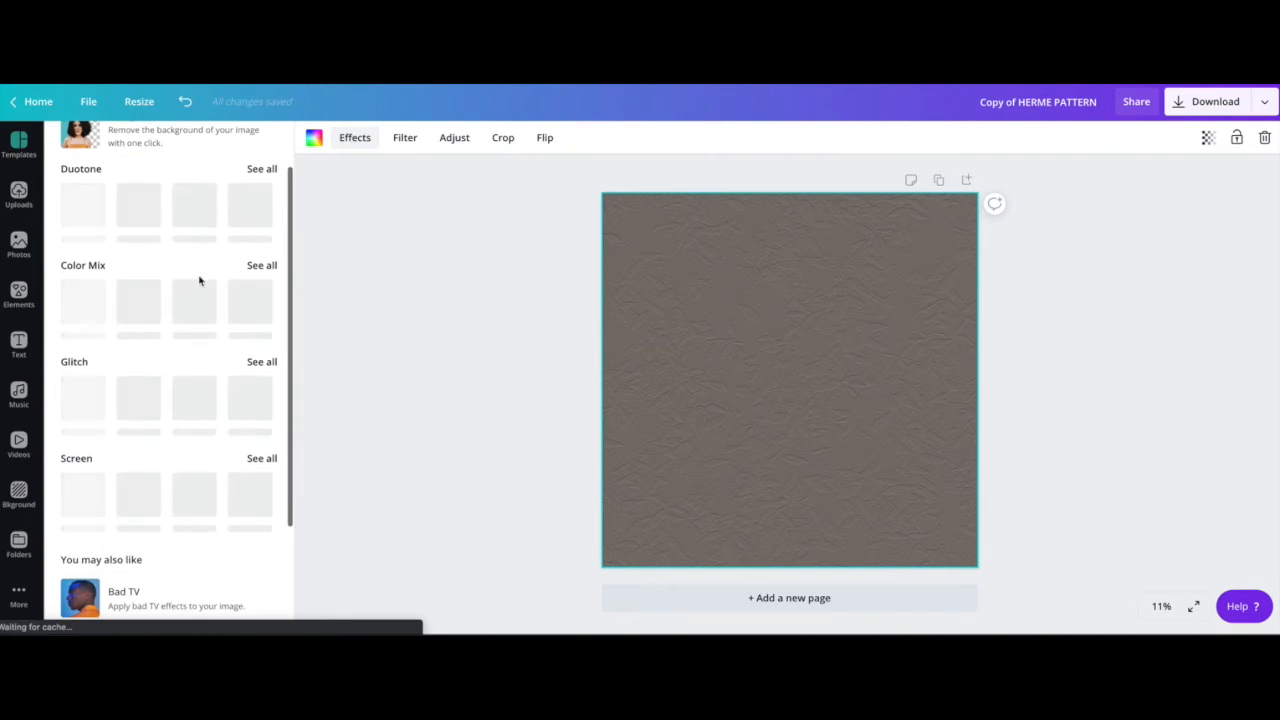
left_click(263, 268)
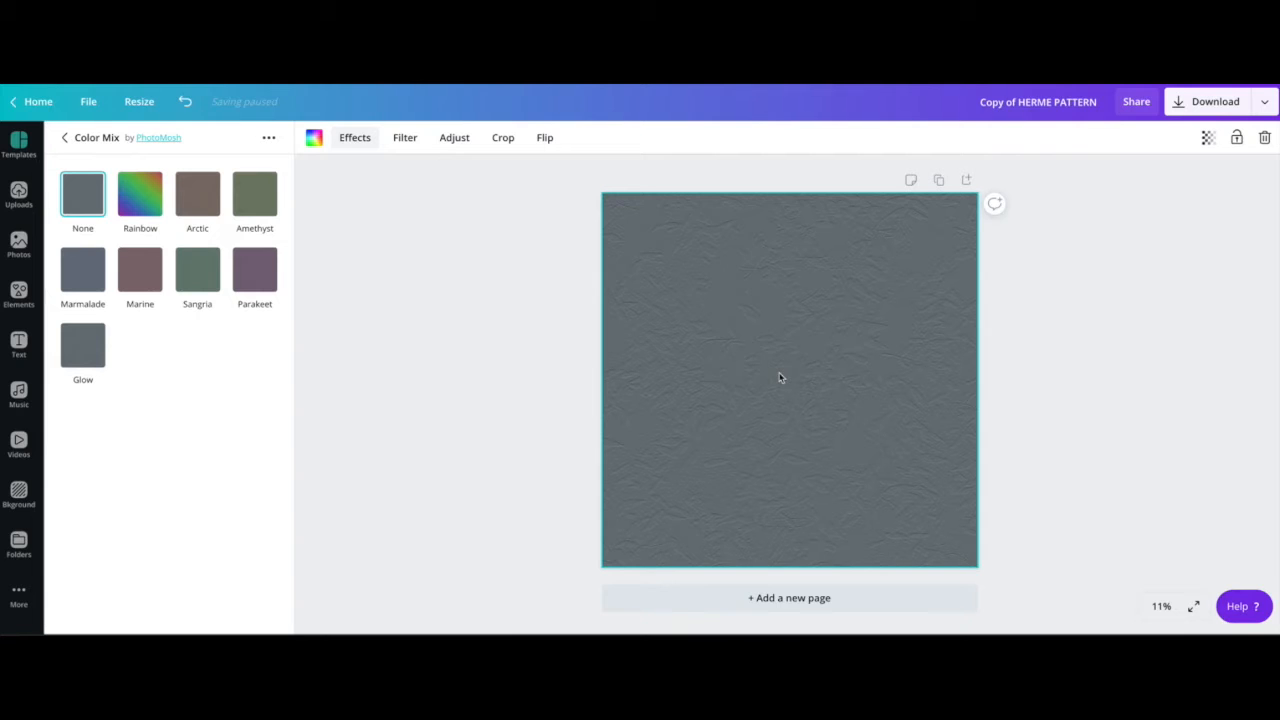
left_click(197, 196)
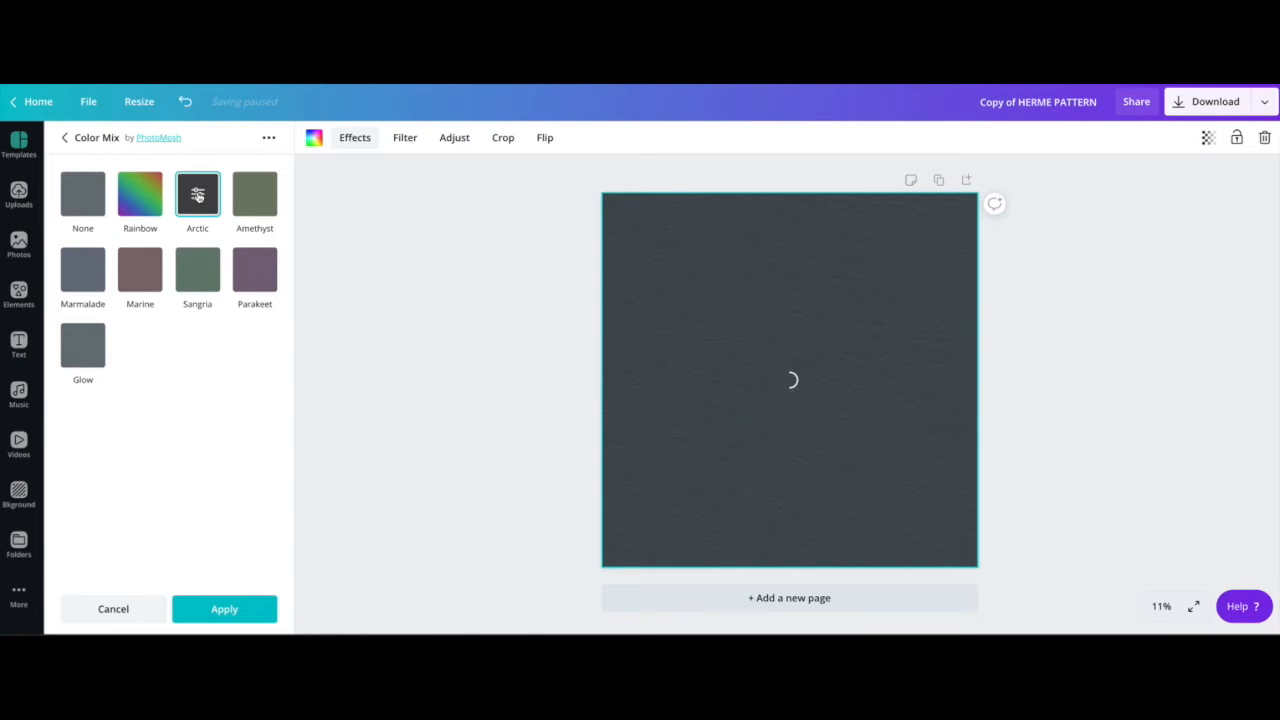
Step: Set the Arctic effect's saturation to -0.1, adjust its hue, and apply the effect to the background
left_click(197, 195)
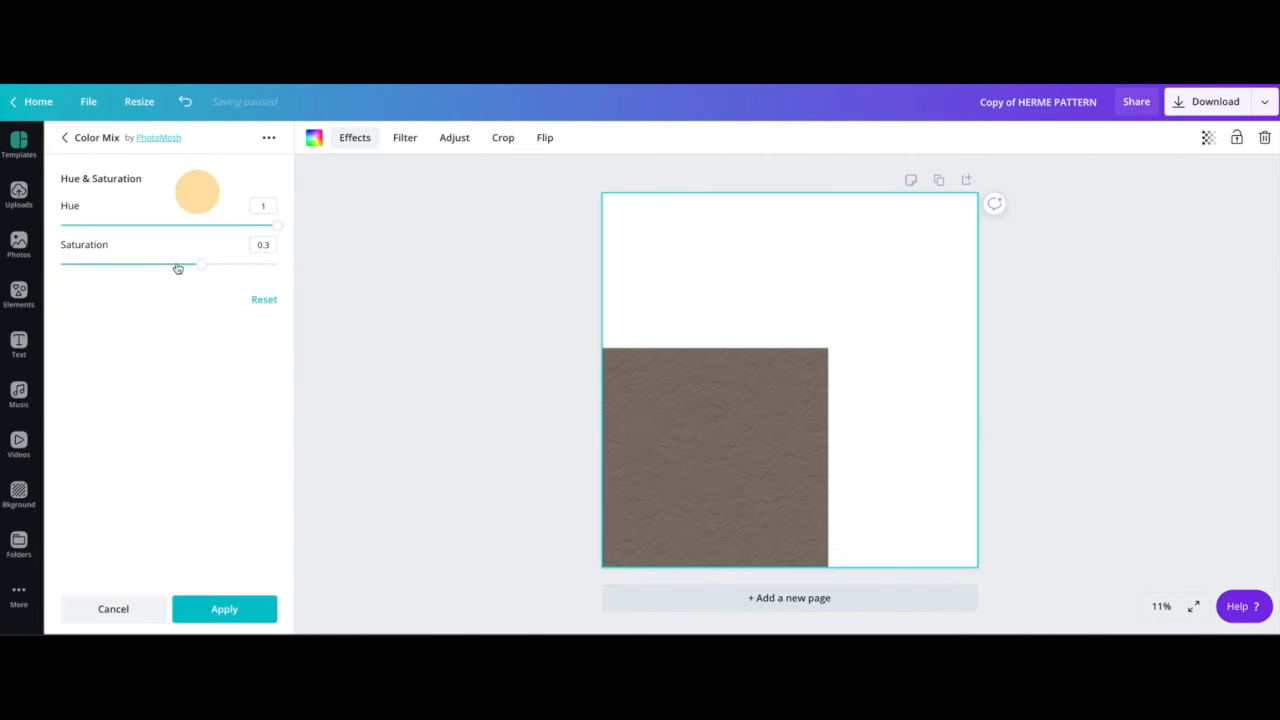
left_click(200, 265)
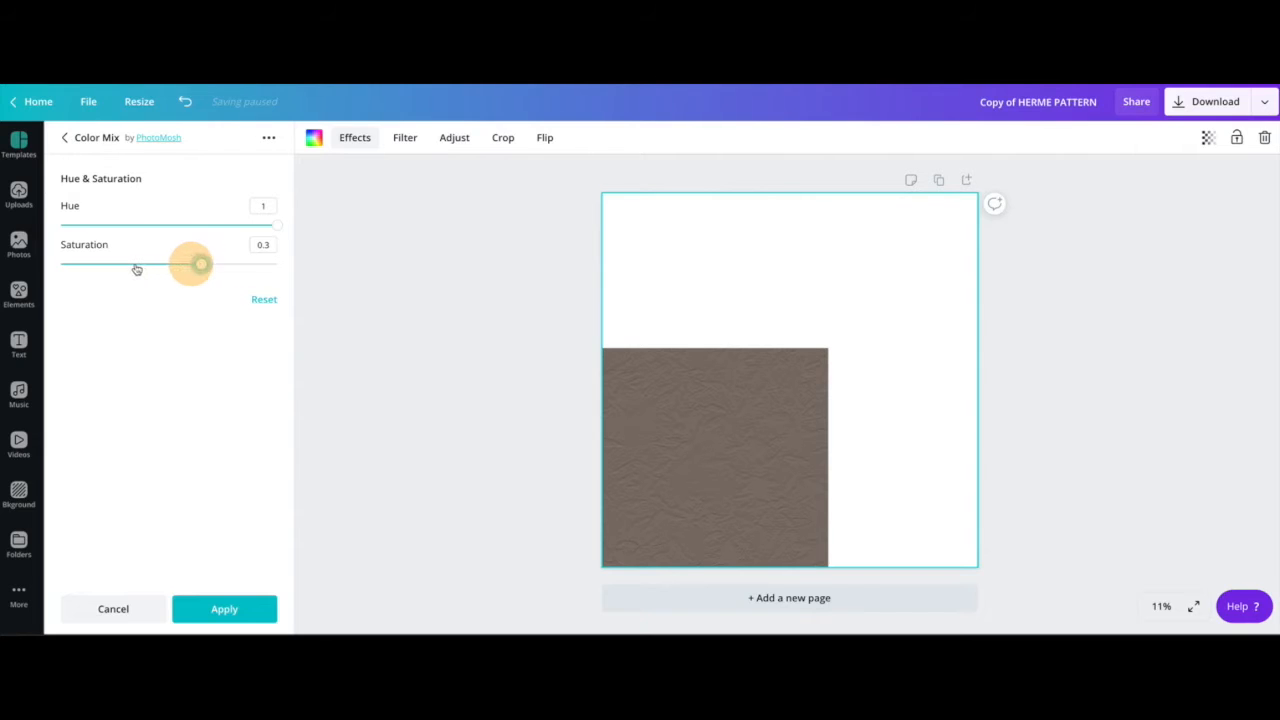
left_click(136, 265)
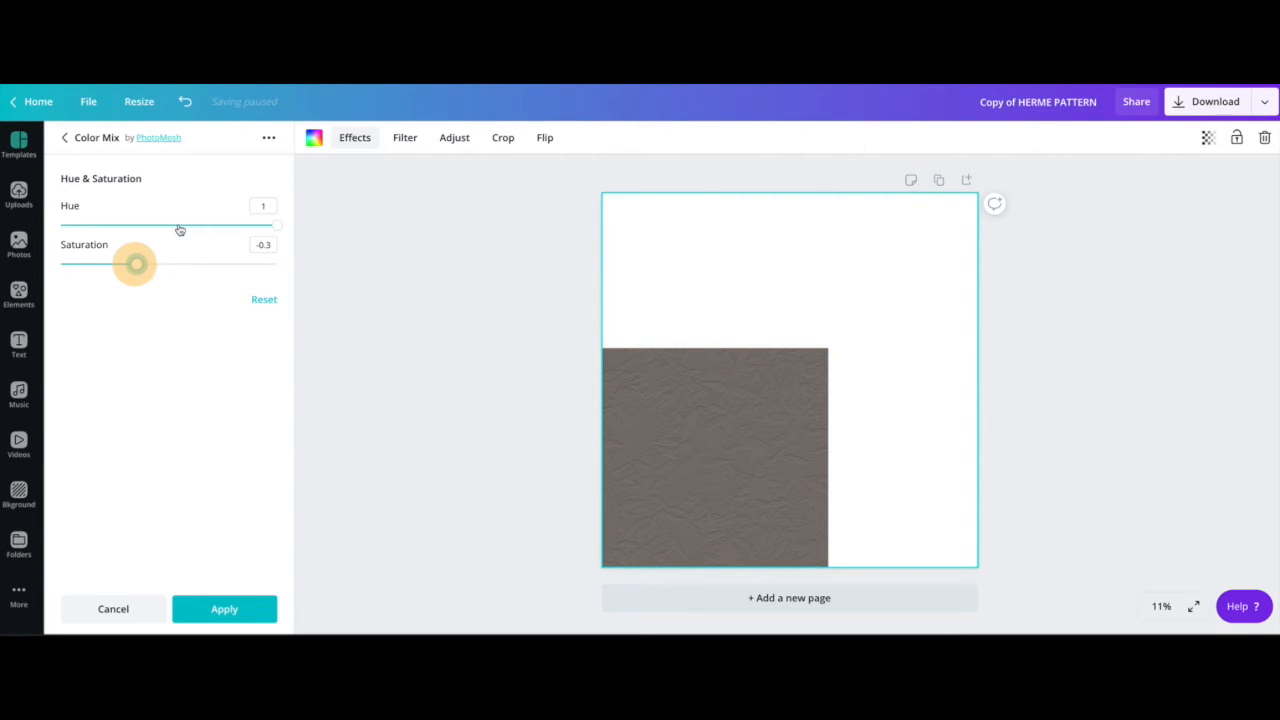
left_click(276, 222)
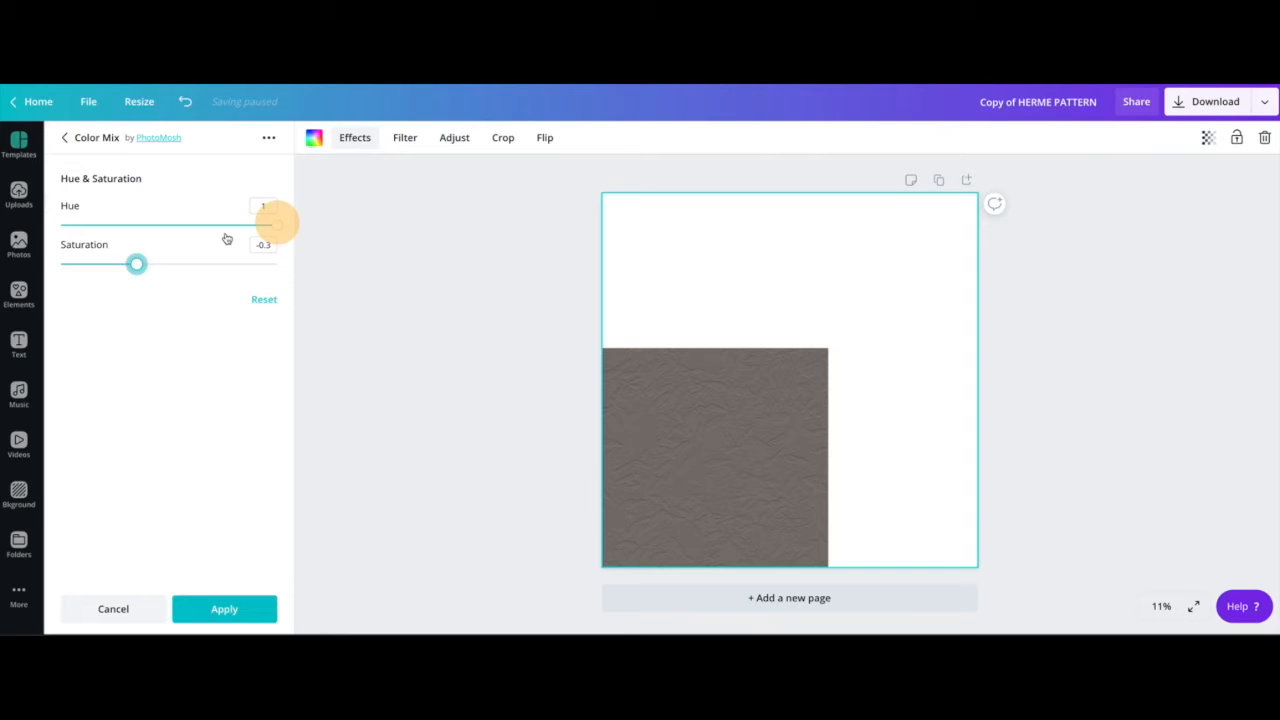
left_click(193, 225)
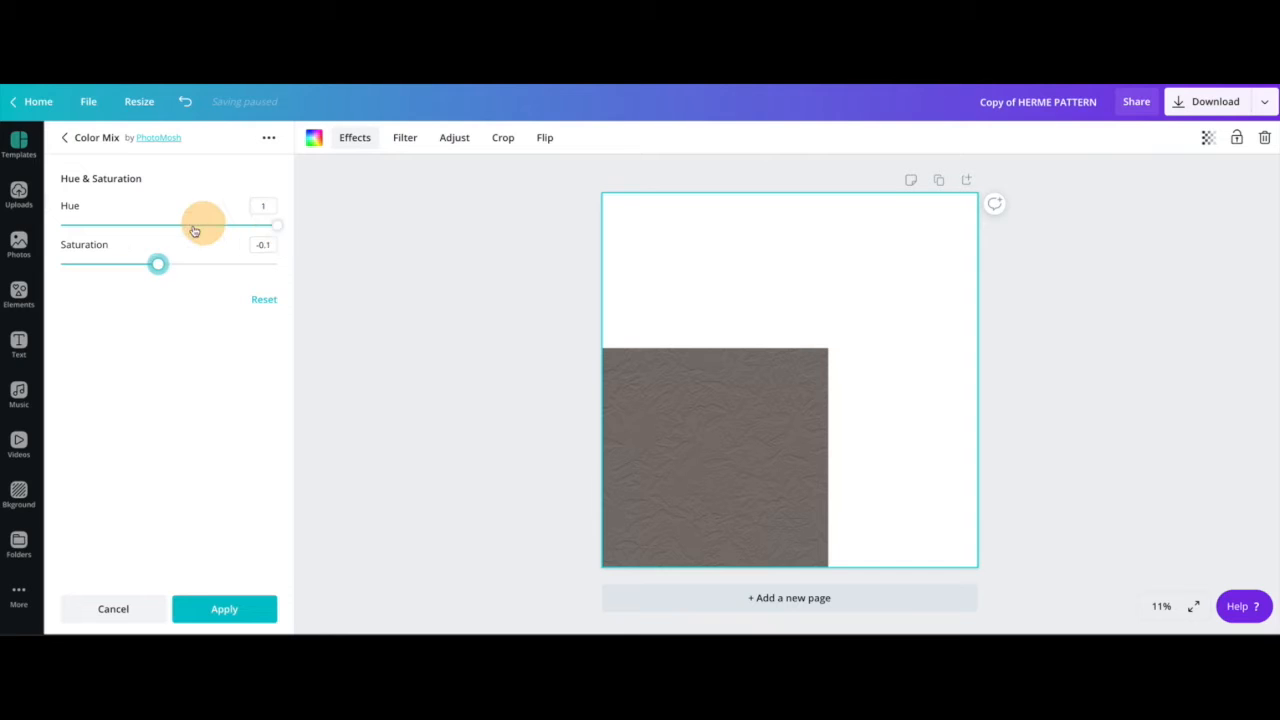
left_click(232, 605)
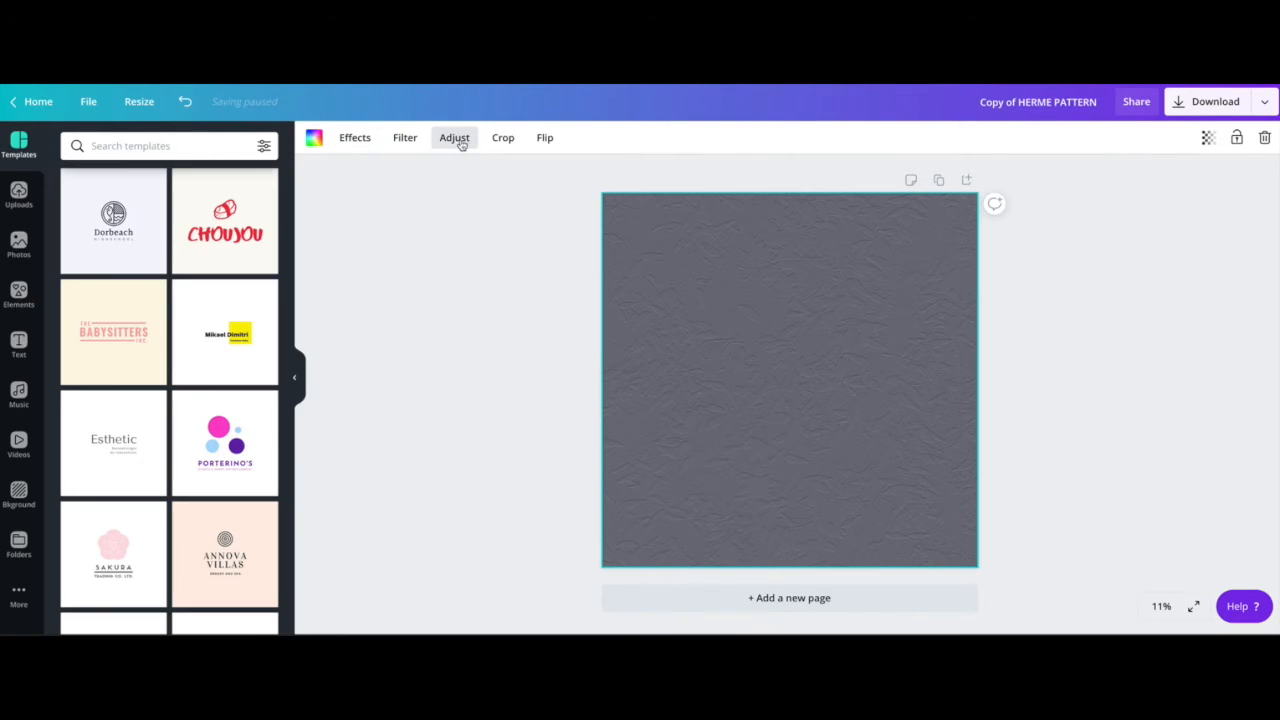
Step: Set the background image's brightness to -5 and try out its saturation and tint adjustments
left_click(456, 140)
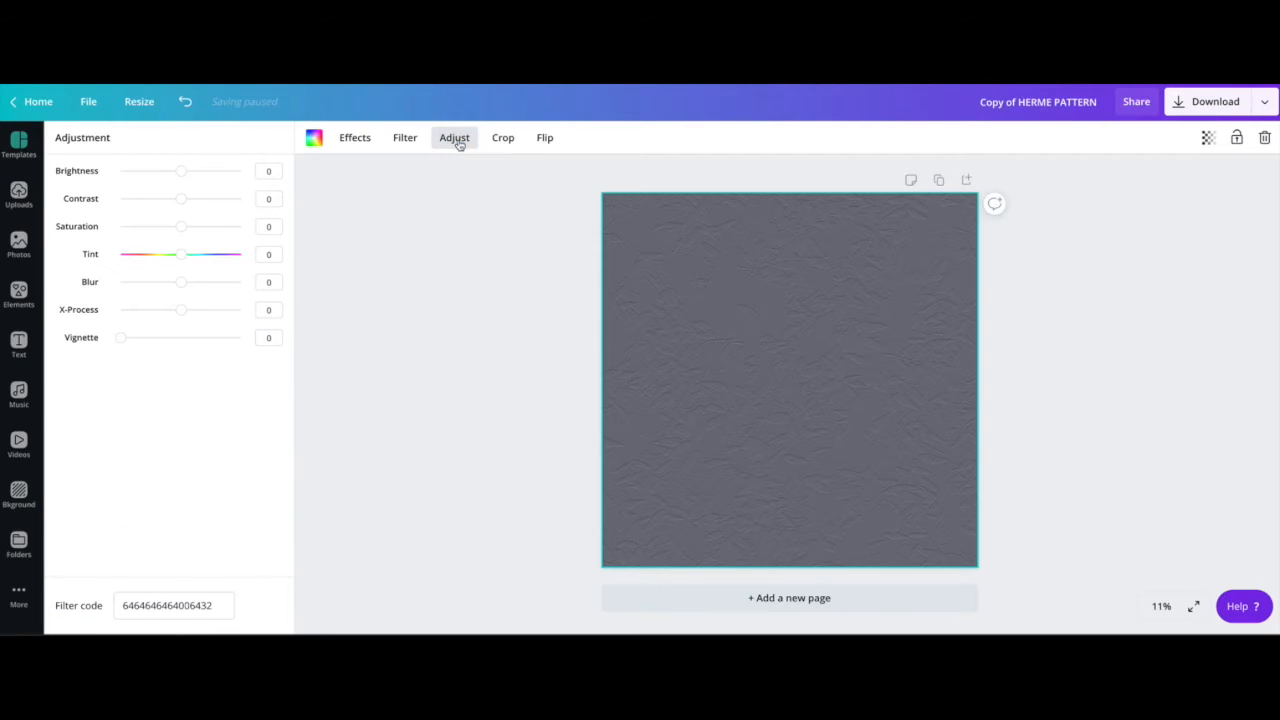
mouse_move(180, 229)
left_mouse_down()
mouse_move(134, 223)
mouse_move(220, 226)
mouse_move(180, 227)
left_mouse_up()
mouse_move(182, 229)
left_mouse_down()
mouse_move(225, 228)
mouse_move(184, 227)
mouse_move(180, 197)
mouse_move(234, 200)
mouse_move(143, 195)
mouse_move(219, 196)
mouse_move(203, 197)
mouse_move(188, 171)
mouse_move(206, 171)
mouse_move(154, 171)
mouse_move(177, 169)
mouse_move(193, 201)
mouse_move(180, 198)
mouse_move(177, 254)
mouse_move(123, 254)
mouse_move(180, 254)
left_mouse_up()
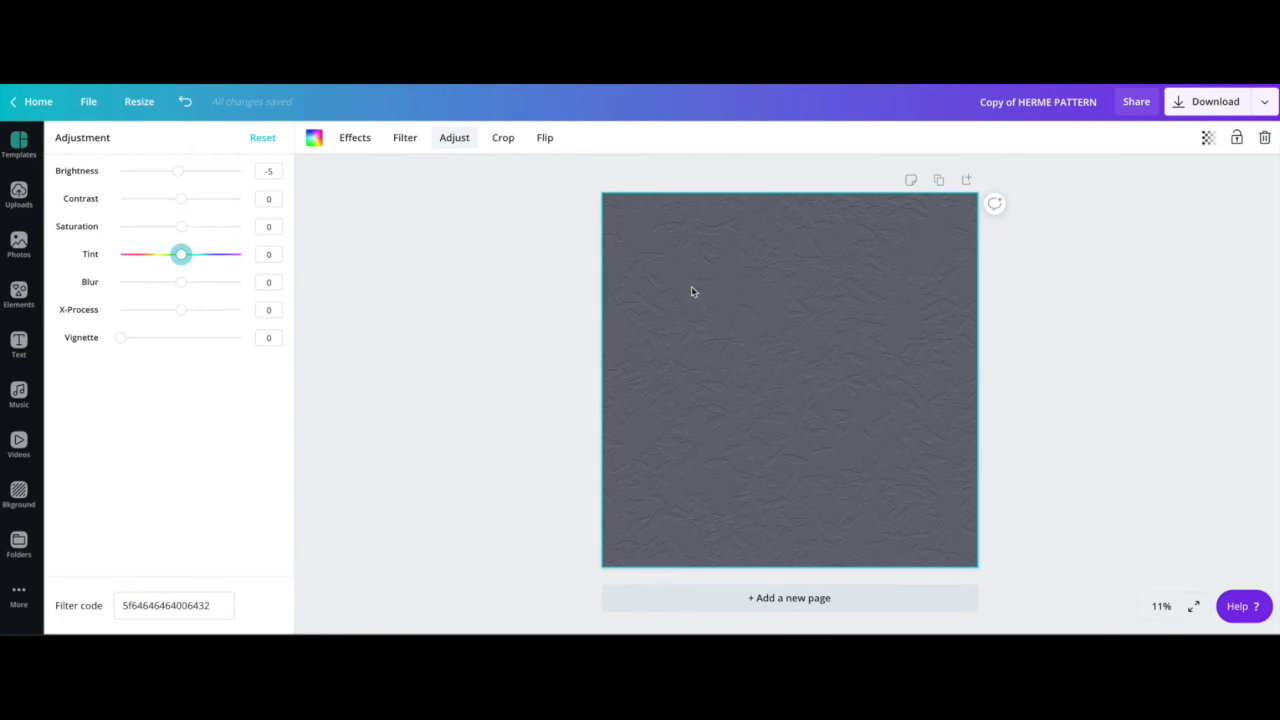
Step: Try the Festive, Selfie, Whimsical, The blues, Afterglow and Cali filters on the background, and restore the None filter
left_click(405, 137)
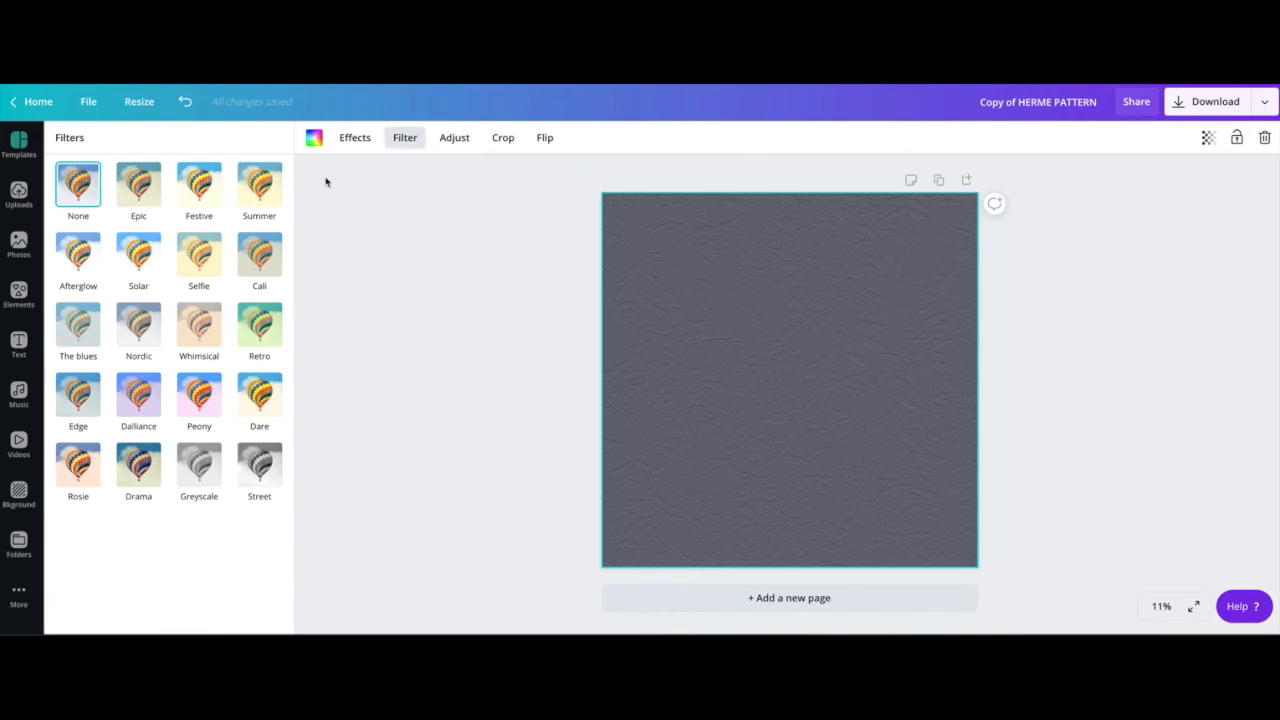
left_click(193, 192)
left_click(195, 272)
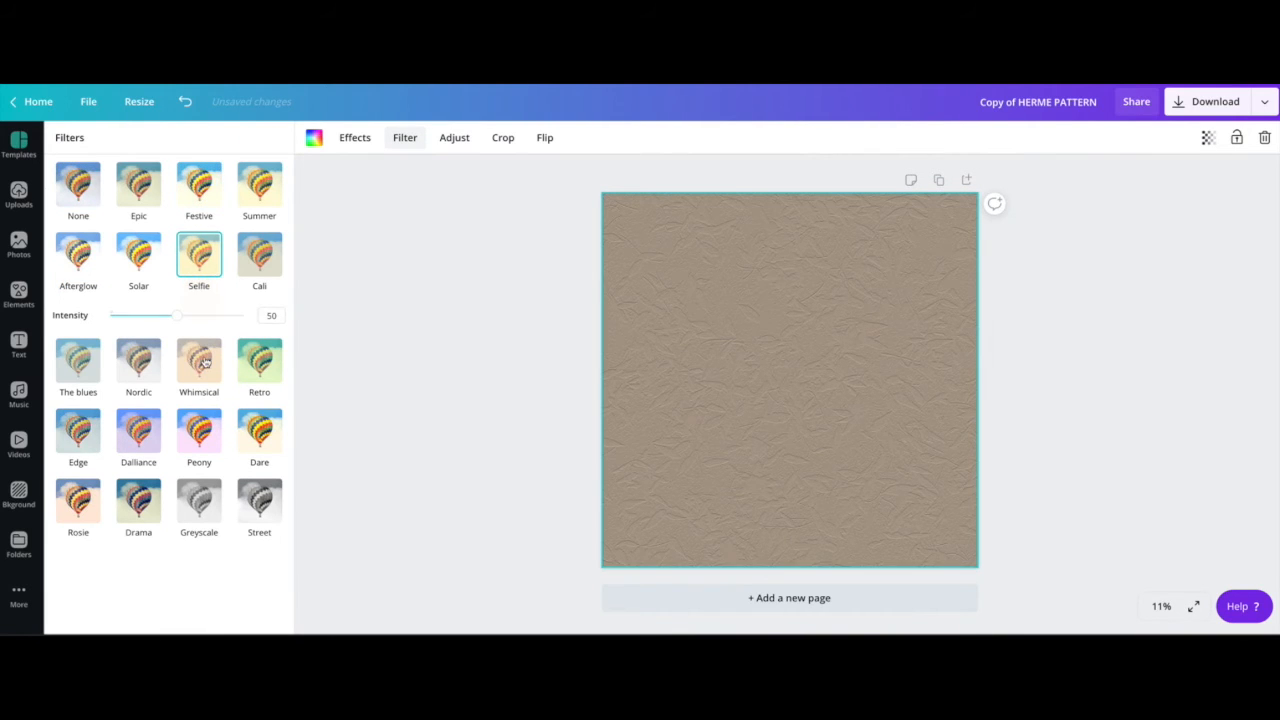
left_click(198, 368)
left_click(78, 323)
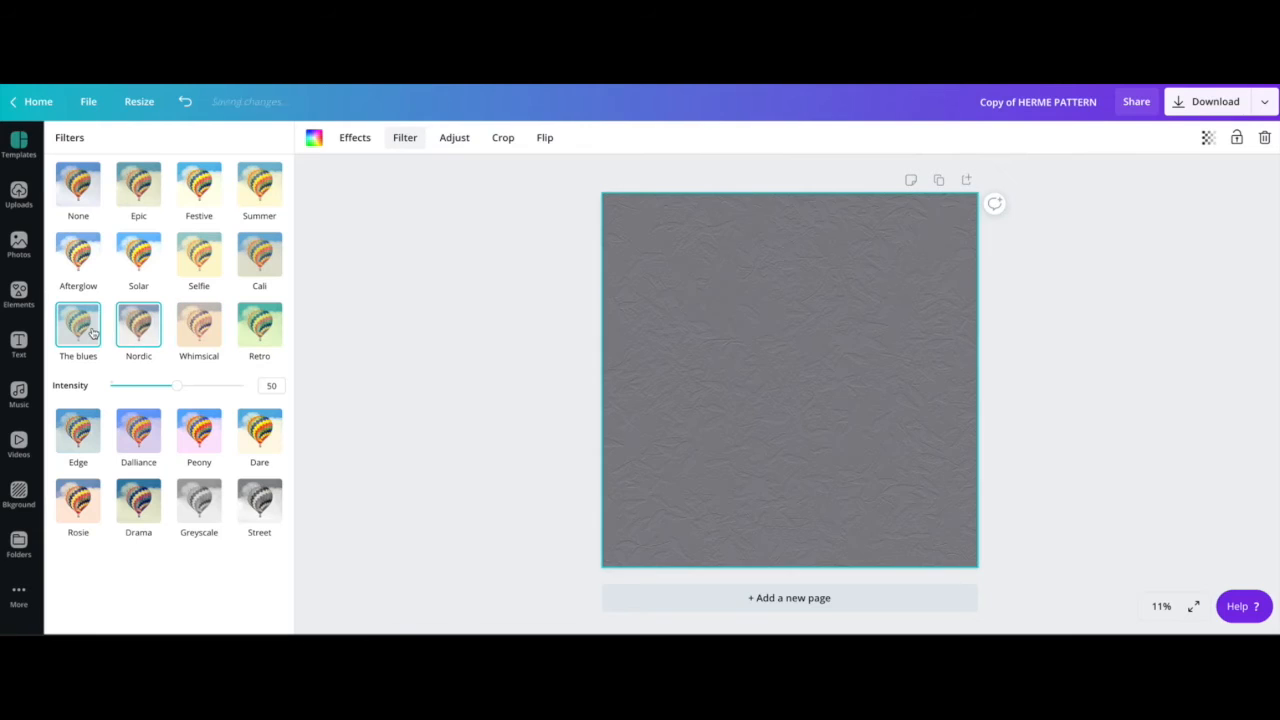
left_click(78, 255)
left_click(259, 255)
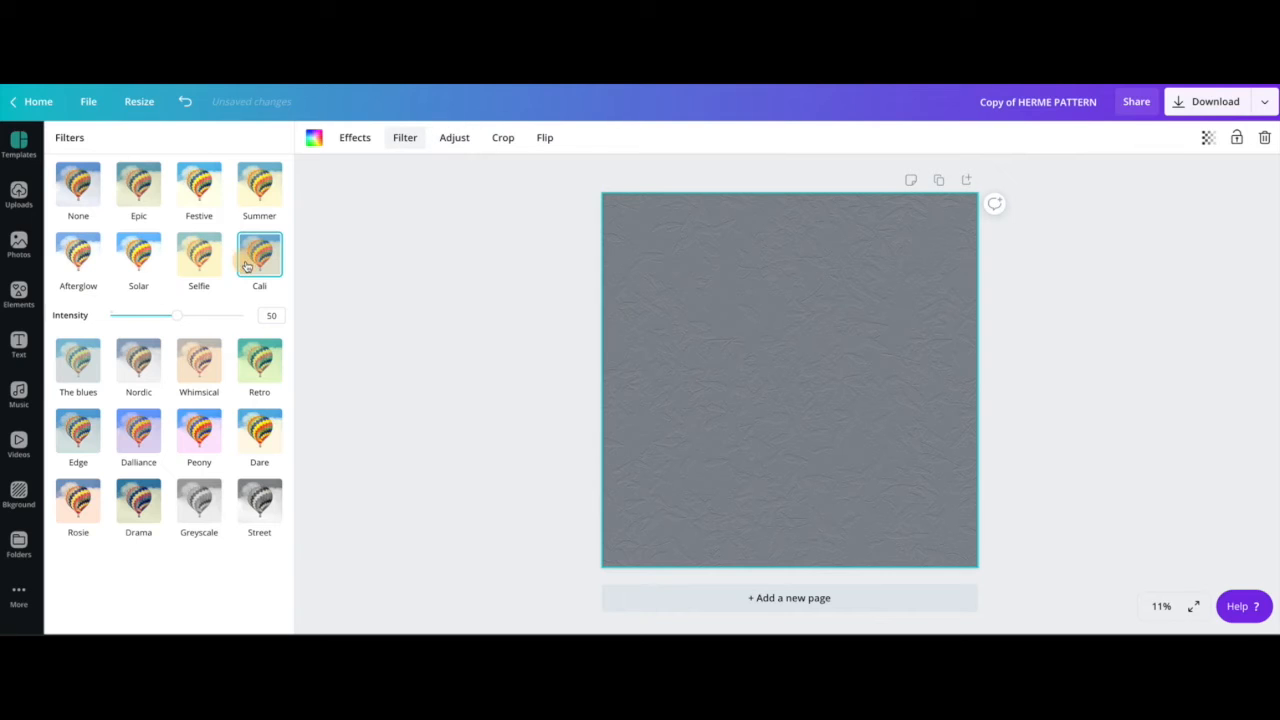
left_click(62, 195)
left_click(402, 258)
left_click(654, 308)
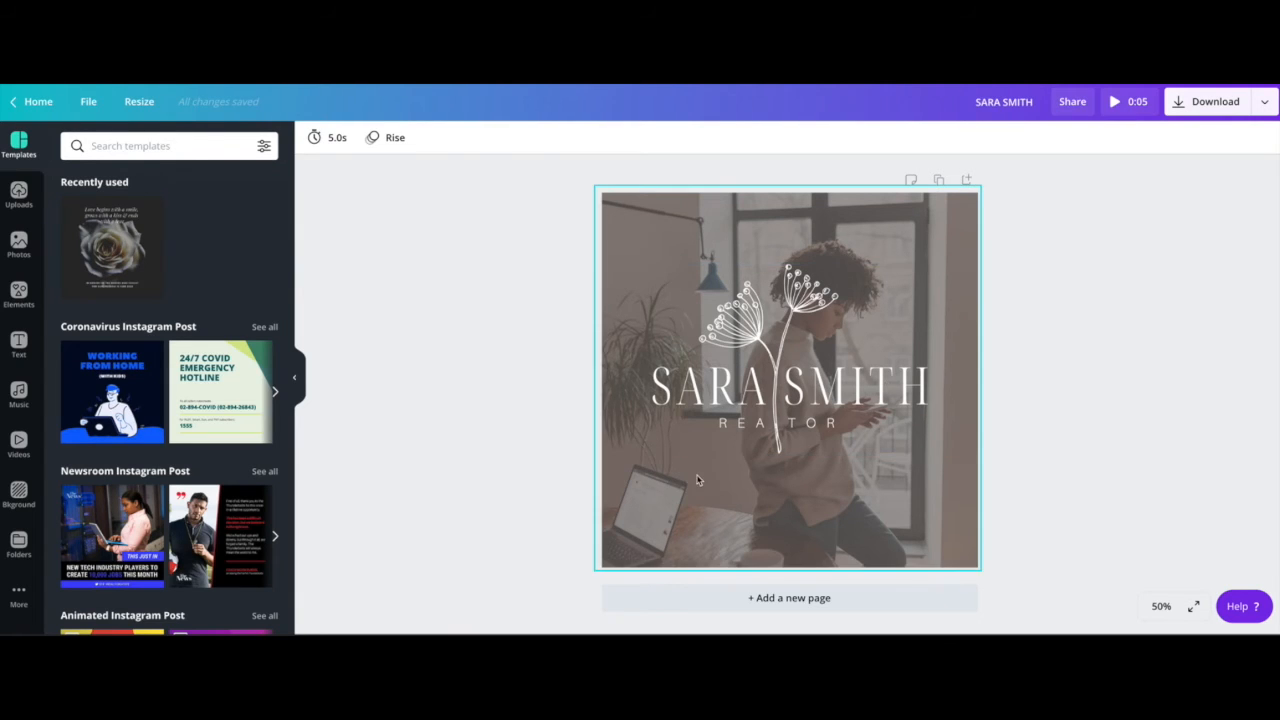
left_click(749, 312)
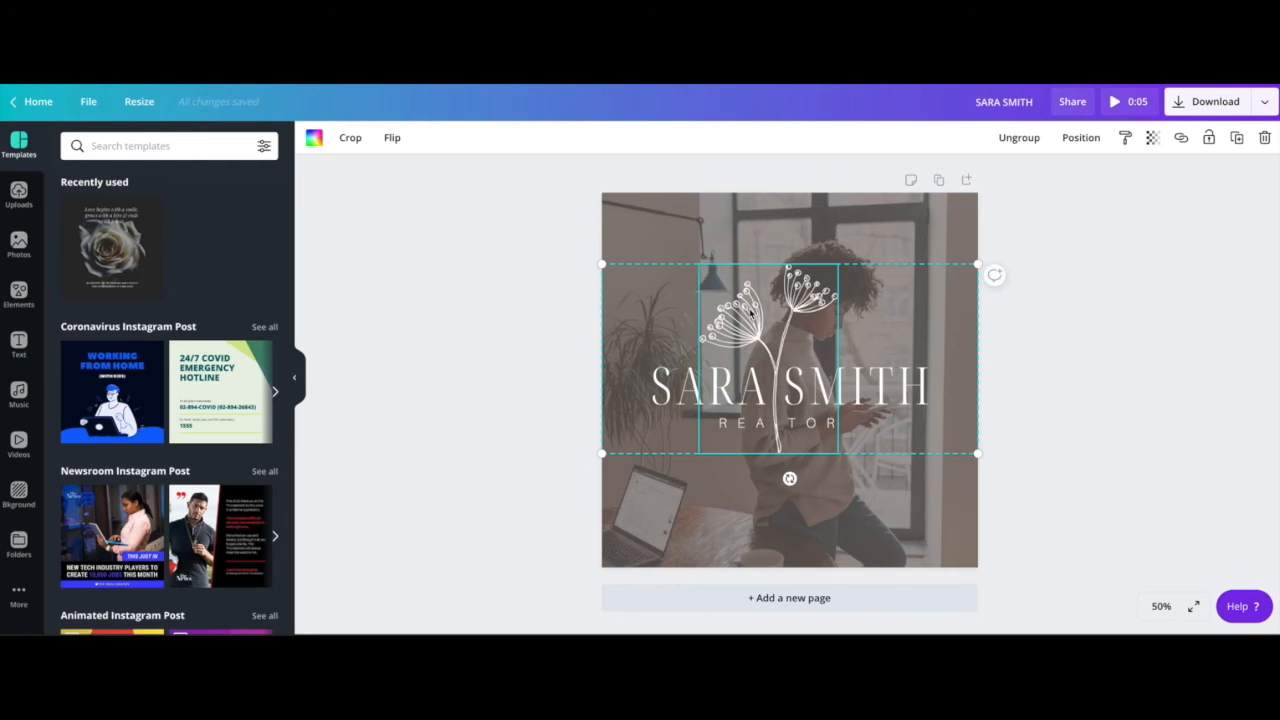
double_click(750, 313)
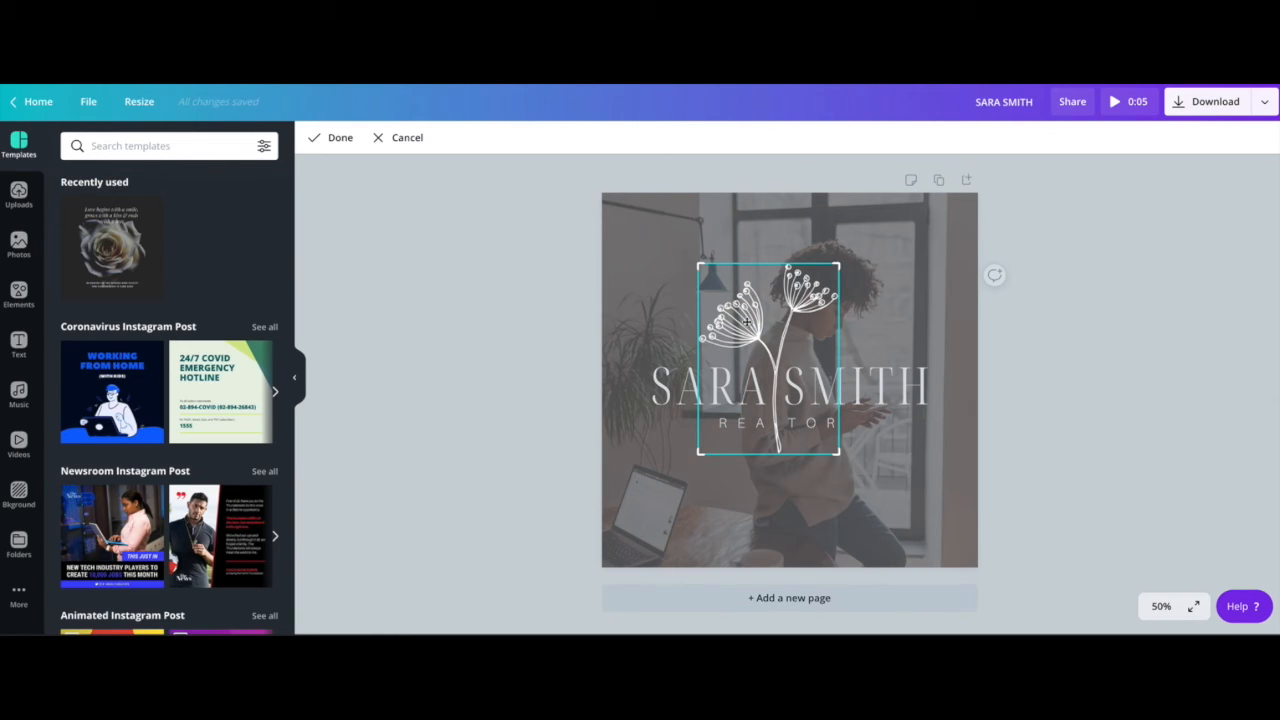
left_click(662, 268)
double_click(746, 318)
left_click(531, 303)
Step: Ungroup the realtor logo and copy its white flower illustration
right_click(782, 298)
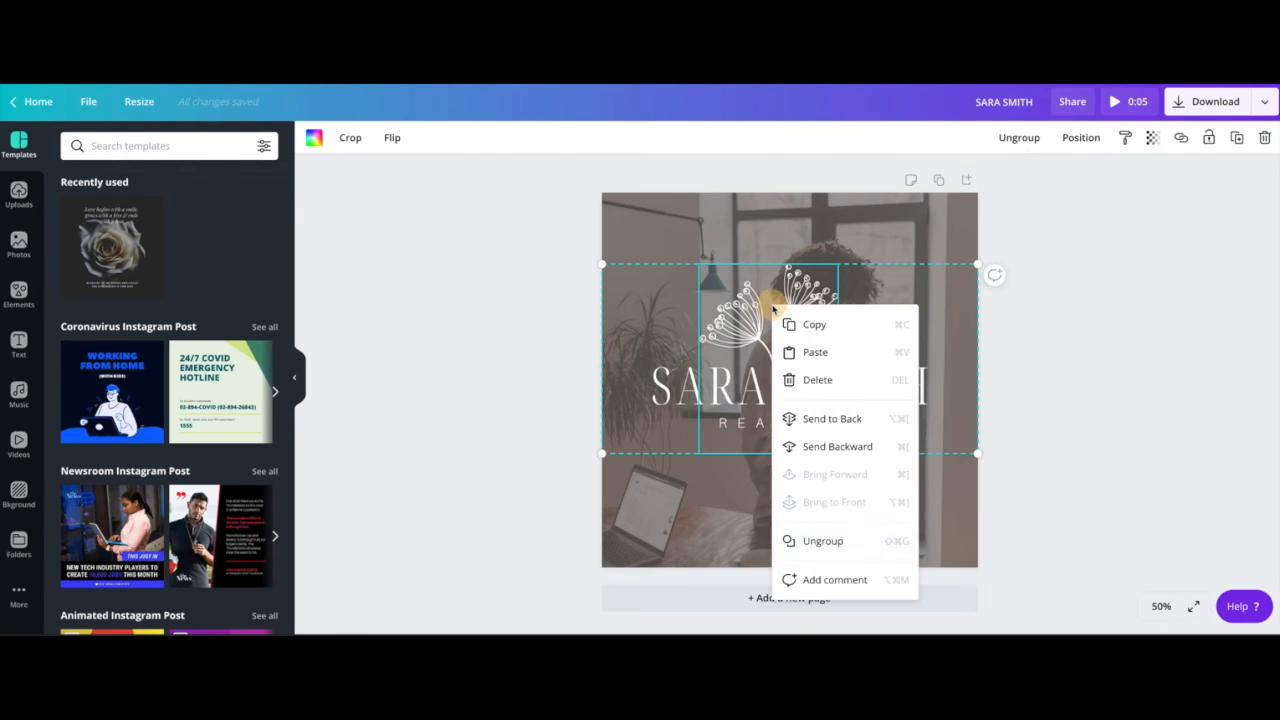
left_click(840, 546)
left_click(566, 356)
left_click(726, 312)
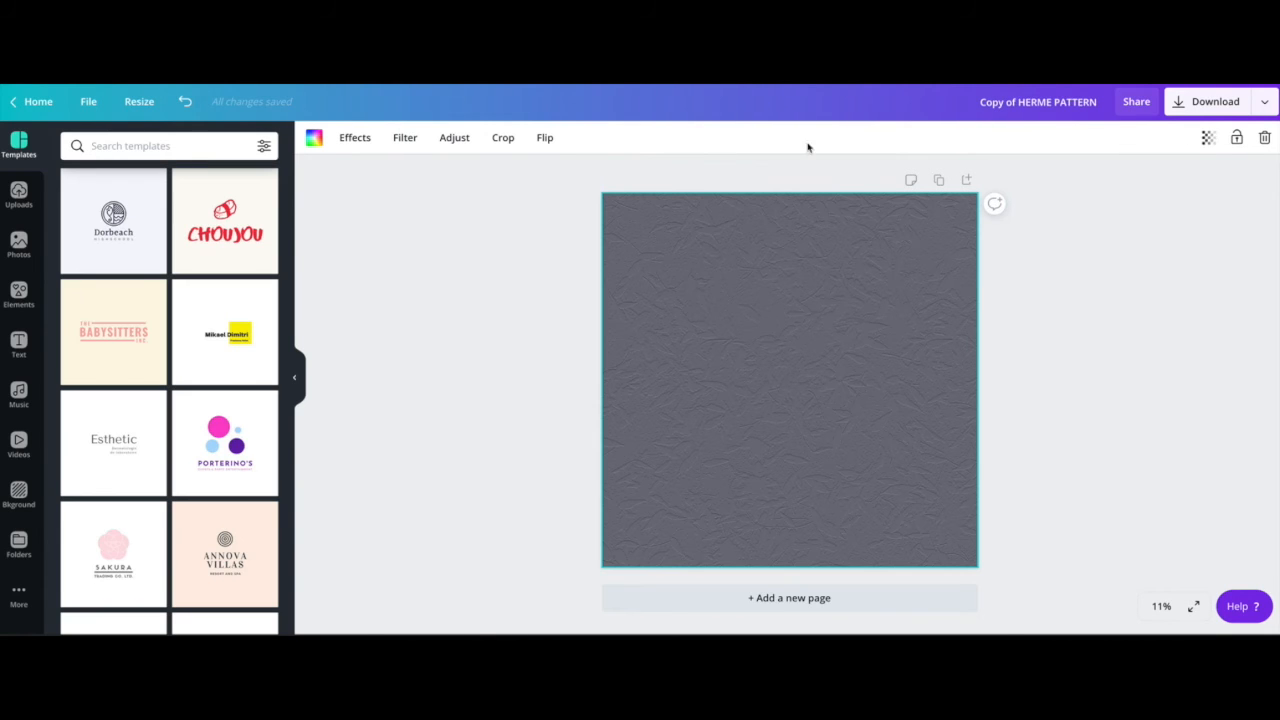
Step: Add a second page to the pattern design and fill it with the taupe swatch from the Fourth Street Colours palette
left_click(794, 600)
left_click(314, 138)
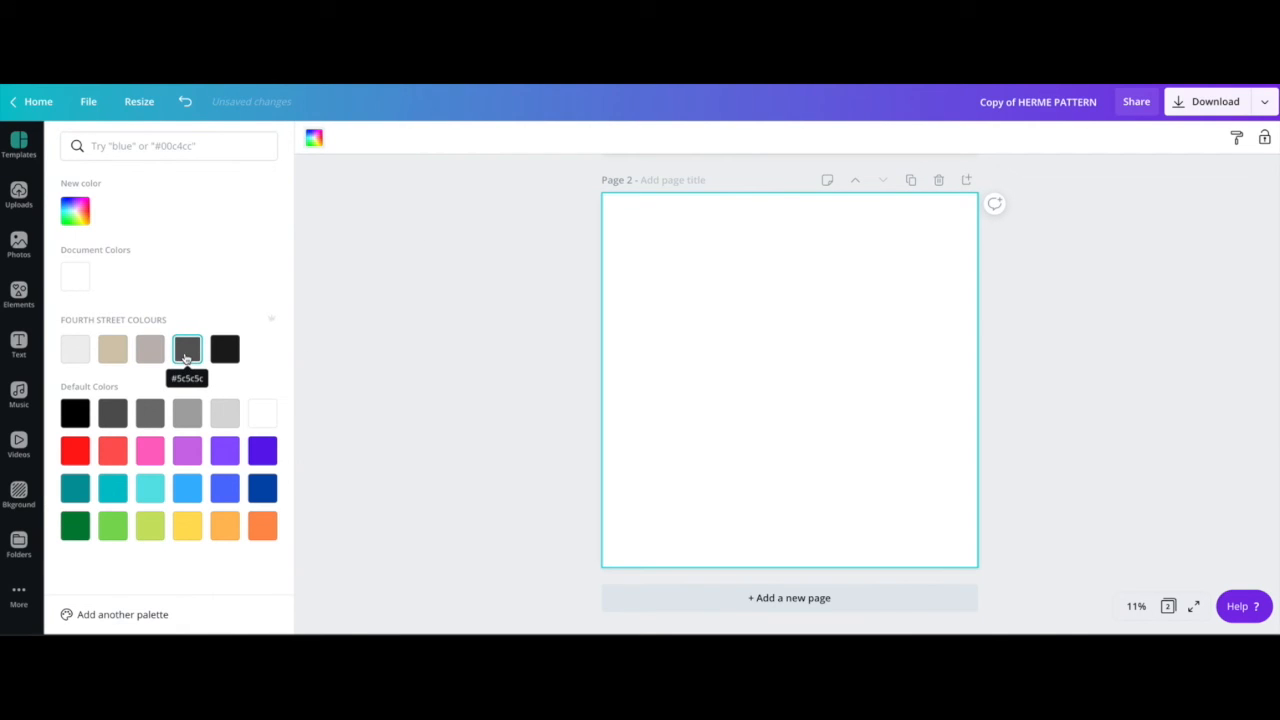
left_click(150, 350)
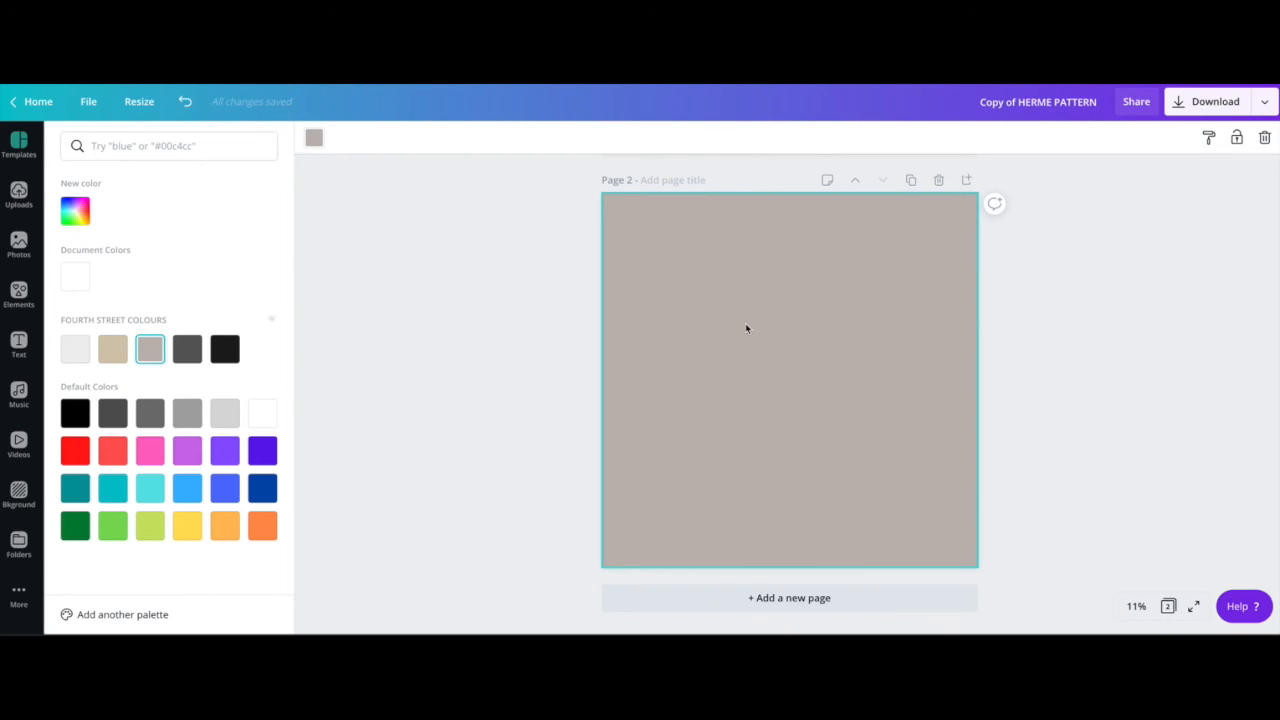
Step: Paste the flower onto page 2 and enlarge it slightly near the page's upper-left corner
key("ctrl+v")
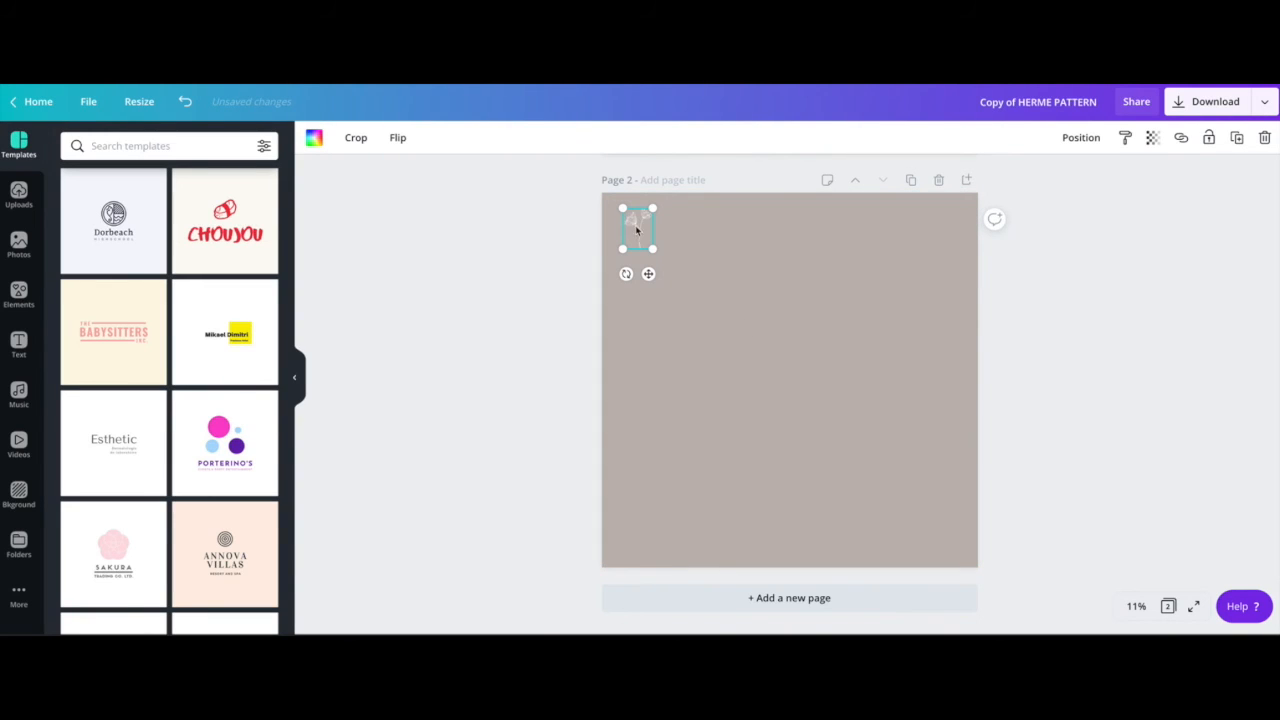
right_click(748, 246)
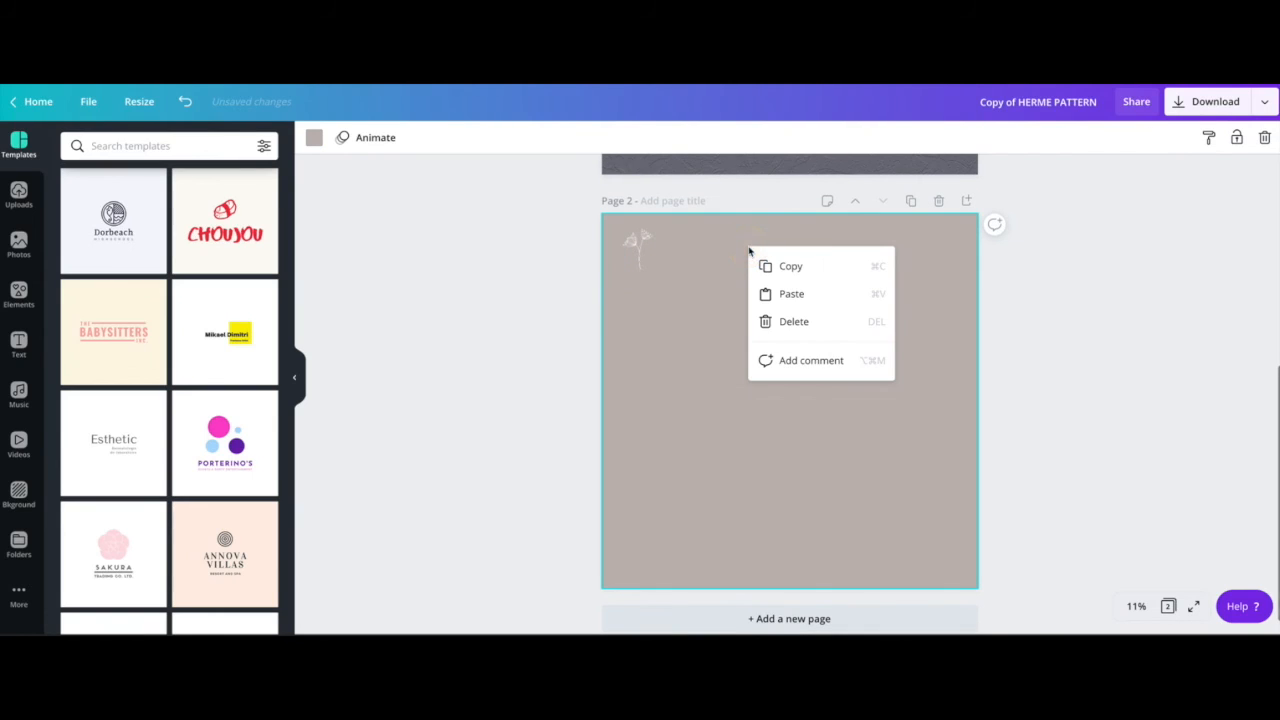
left_click(638, 248)
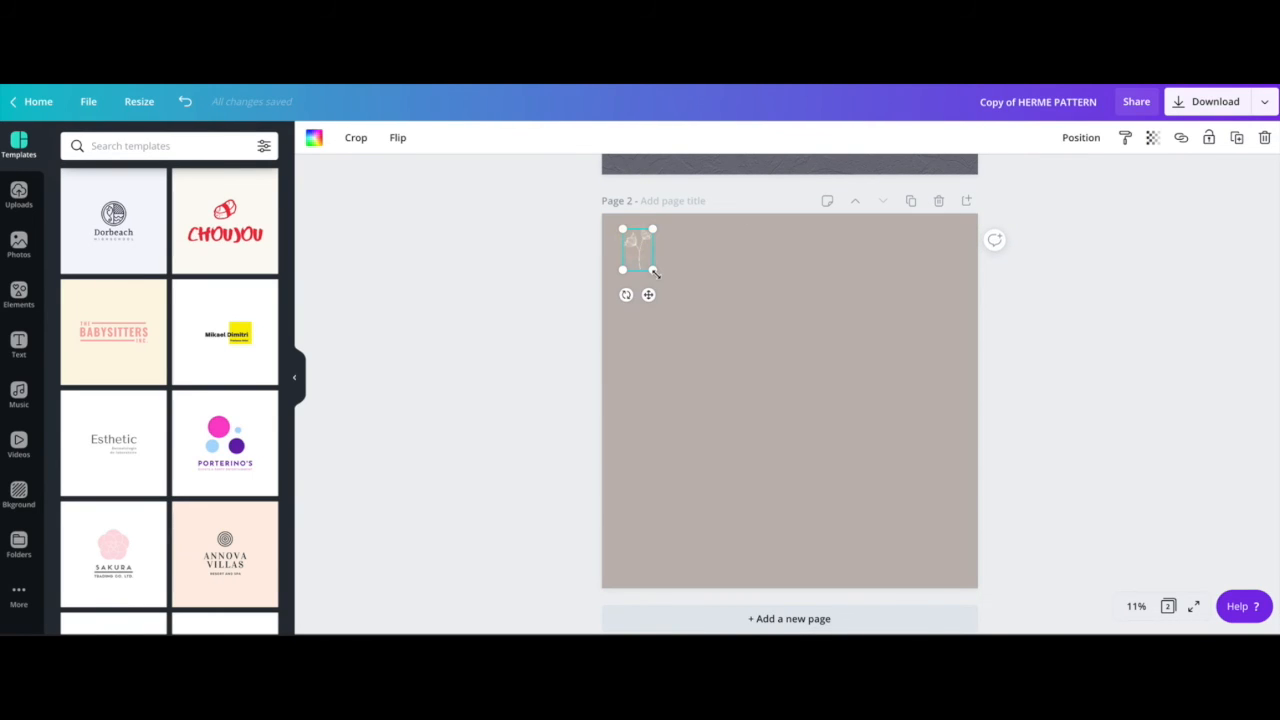
mouse_move(660, 278)
left_mouse_down()
mouse_move(694, 320)
mouse_move(665, 288)
left_mouse_up()
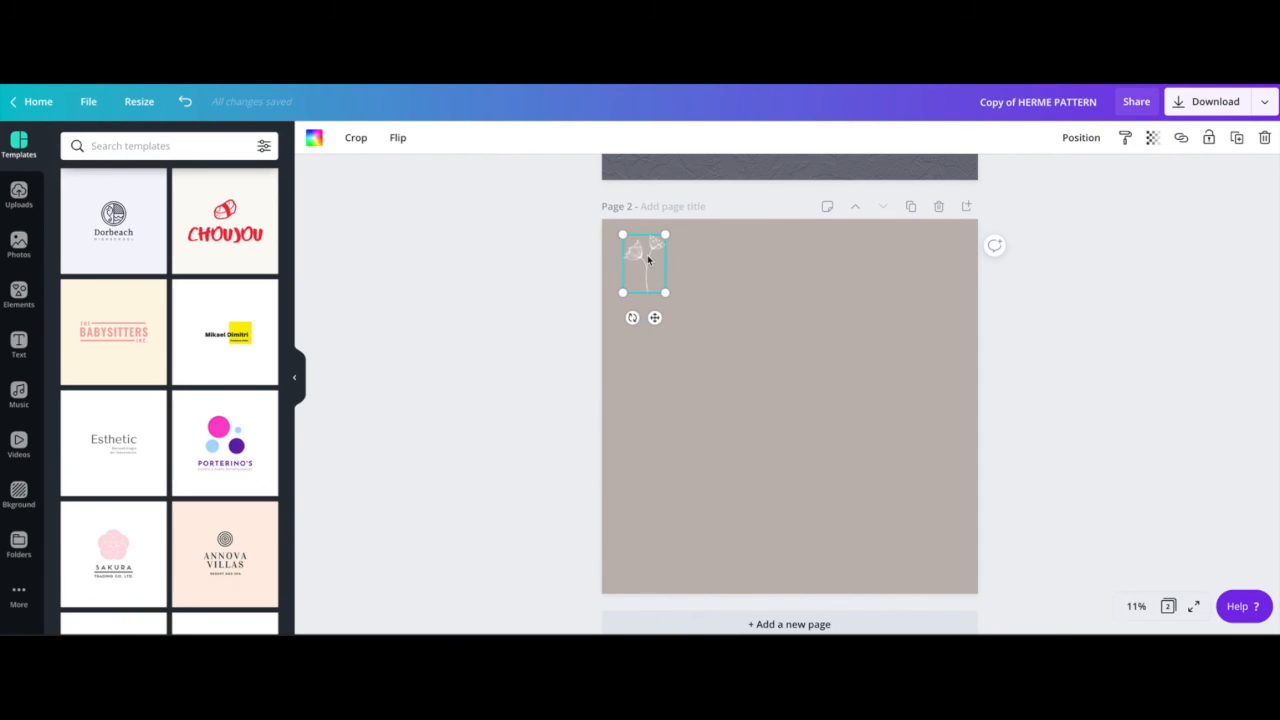
Step: Duplicate the flower several times, placing copies below the original and toward the middle of page 2 to start new pattern rows
left_click_drag(639, 260, 635, 333)
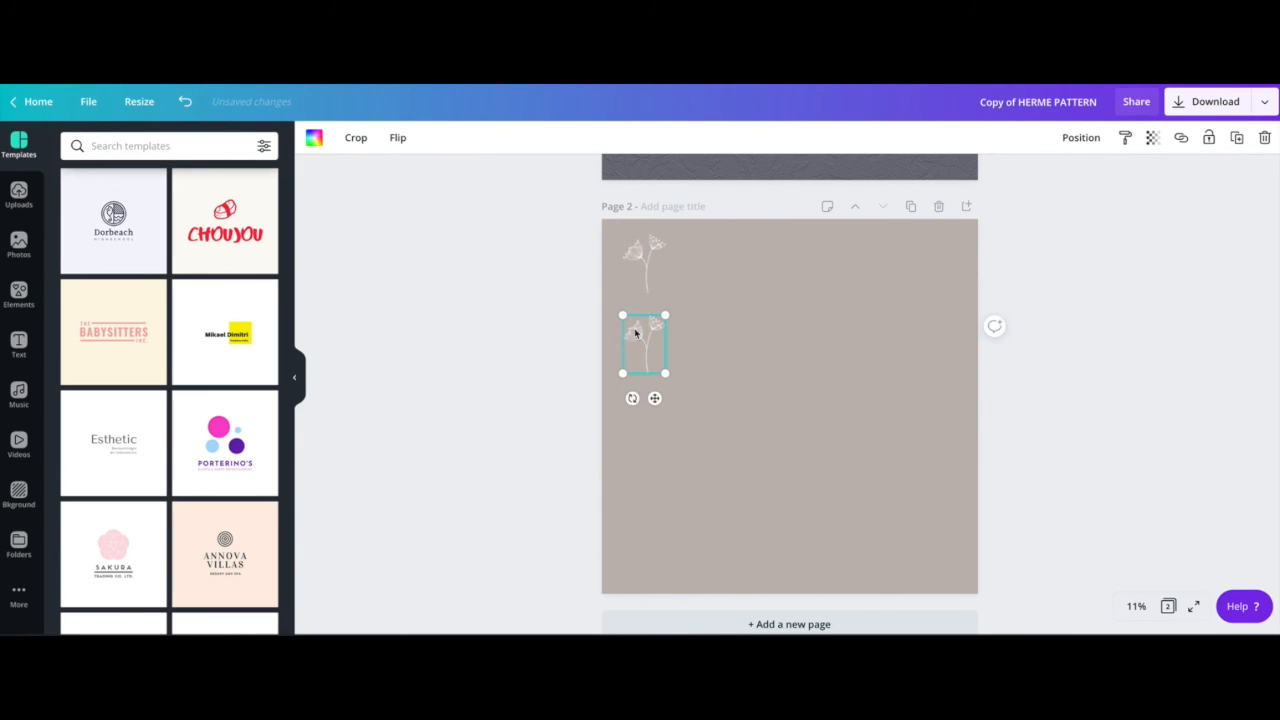
key("ctrl+v")
left_click_drag(640, 262, 718, 338)
key("ctrl+v")
key("ctrl+v")
key("ctrl+v")
left_click_drag(654, 252, 793, 441)
Step: Paste more flower copies to extend the pattern toward the lower part of page 2, and delete the surplus flower
key("ctrl+v")
key("ctrl+v")
key("ctrl+v")
key("ctrl+v")
key("ctrl+v")
left_click_drag(652, 258, 894, 523)
key("Delete")
Step: Duplicate the second row of four flowers as another row lower on page 2, and shift the row's last flower slightly
left_click(644, 335)
left_click(721, 335, "shift")
left_click(817, 334, "shift")
left_click(888, 337, "shift")
key("ctrl+c")
key("ctrl+v")
left_click_drag(781, 430, 791, 423)
left_click(789, 426)
left_click(661, 343)
left_click_drag(884, 343, 907, 326)
Step: Delete the loose flowers at the top of page 2 and place a copy of the three-flower row there
left_click(646, 260)
left_click(718, 257, "shift")
key("Delete")
left_click(878, 425, "shift")
key("ctrl+c")
key("ctrl+v")
left_click_drag(785, 422, 774, 240)
left_click(528, 434)
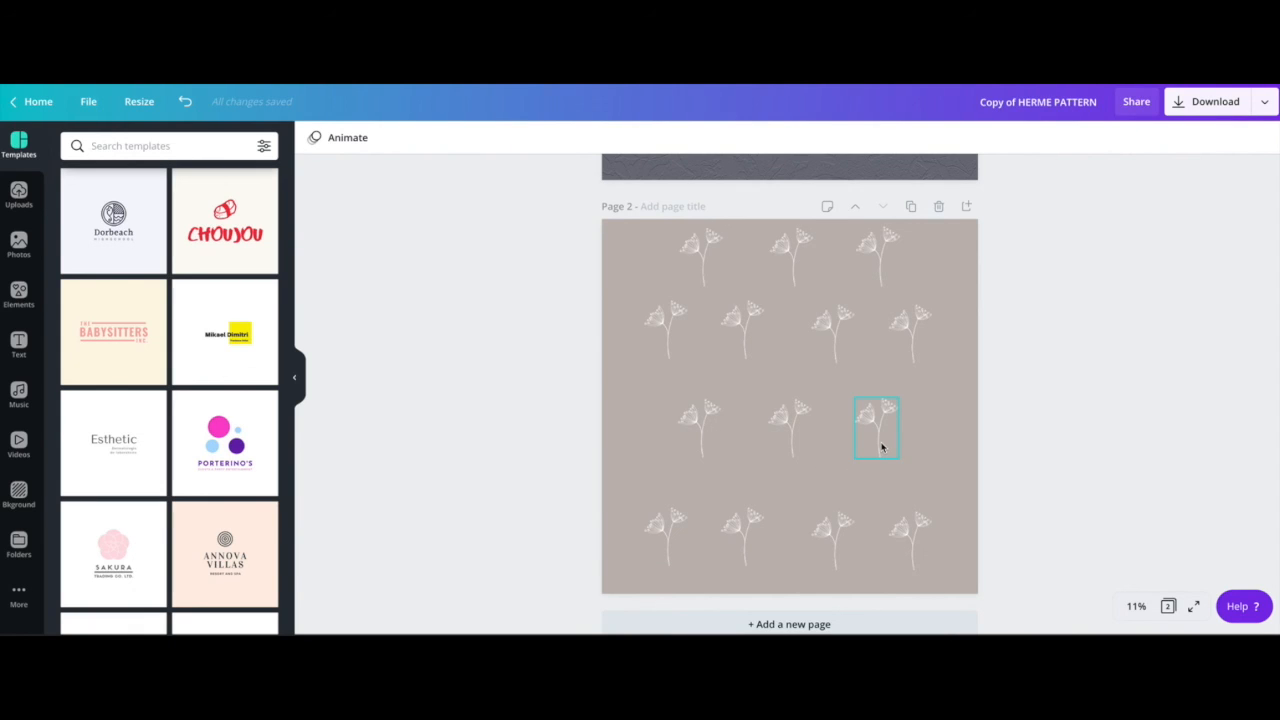
Step: Select the bottom row's four flowers together and nudge them up slightly to even out the row spacing
left_click(668, 531)
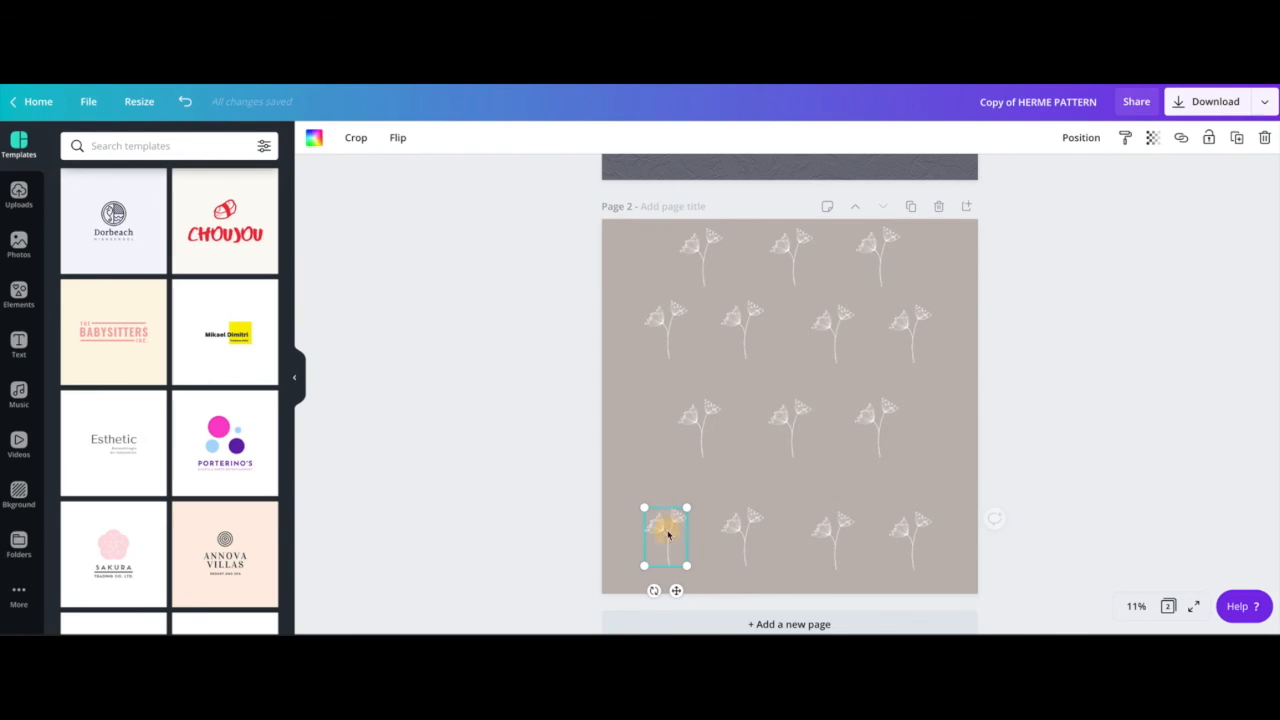
left_click(734, 531, "shift")
left_click(829, 532, "shift")
left_click(909, 532, "shift")
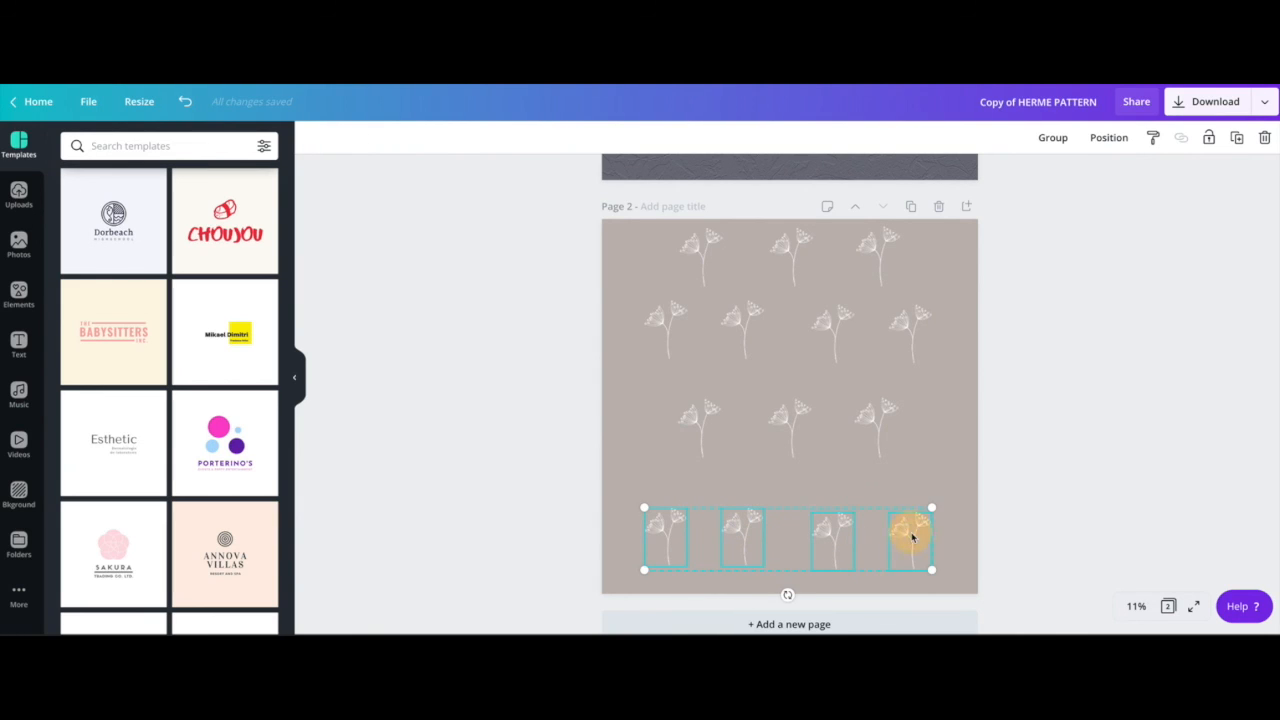
left_click(574, 497)
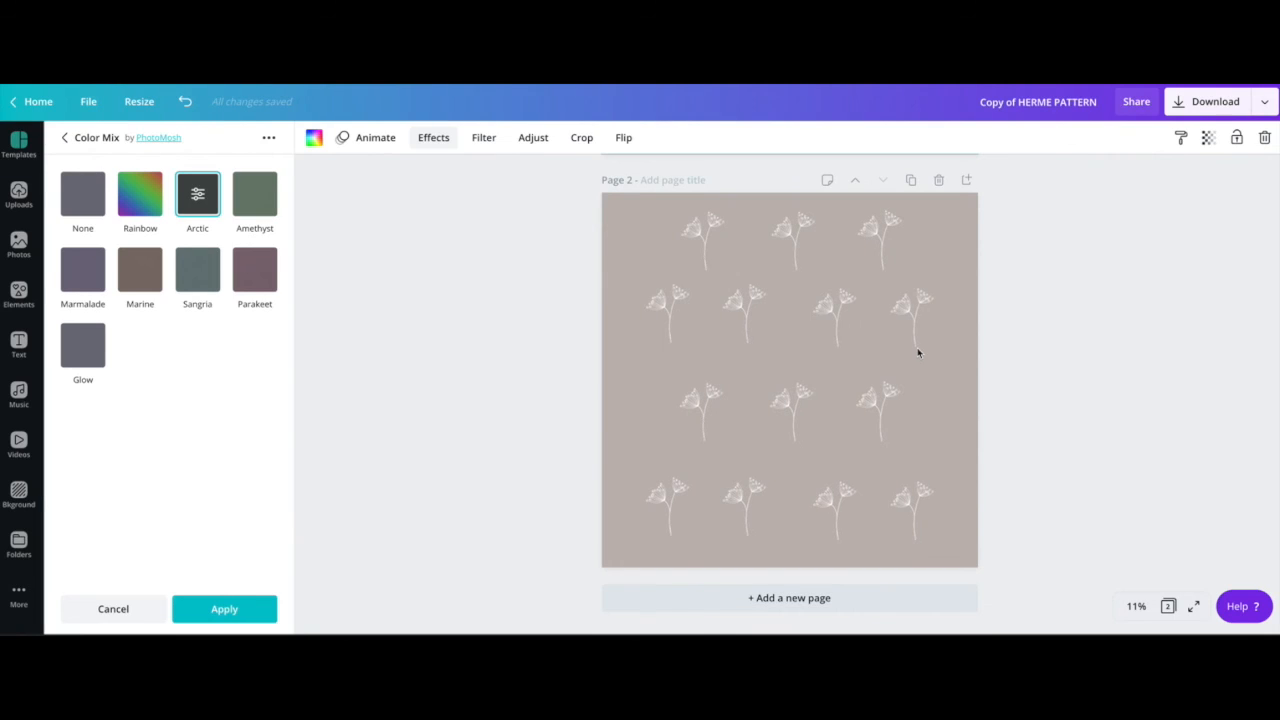
Step: Review the flower pattern on page 2 and select the textured background on page 1
scroll(918, 352, "up", 1)
scroll(918, 352, "down", 1)
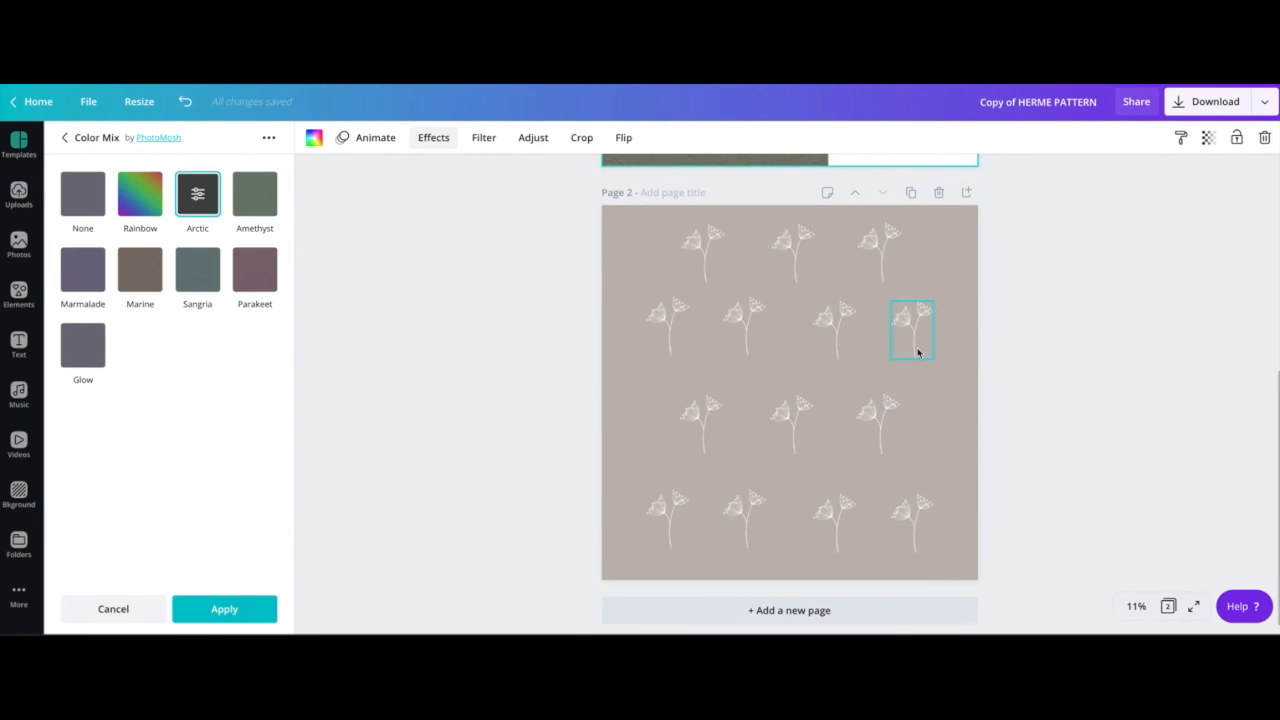
scroll(918, 352, "down", 1)
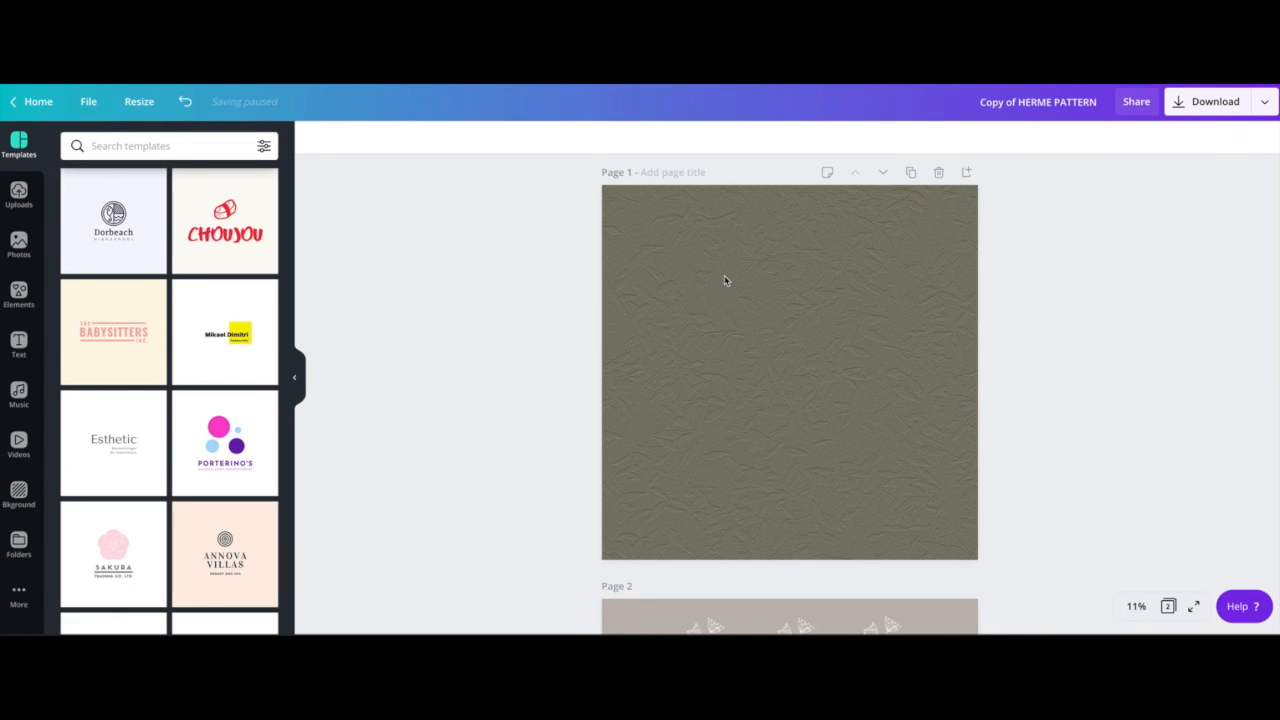
left_click(624, 314)
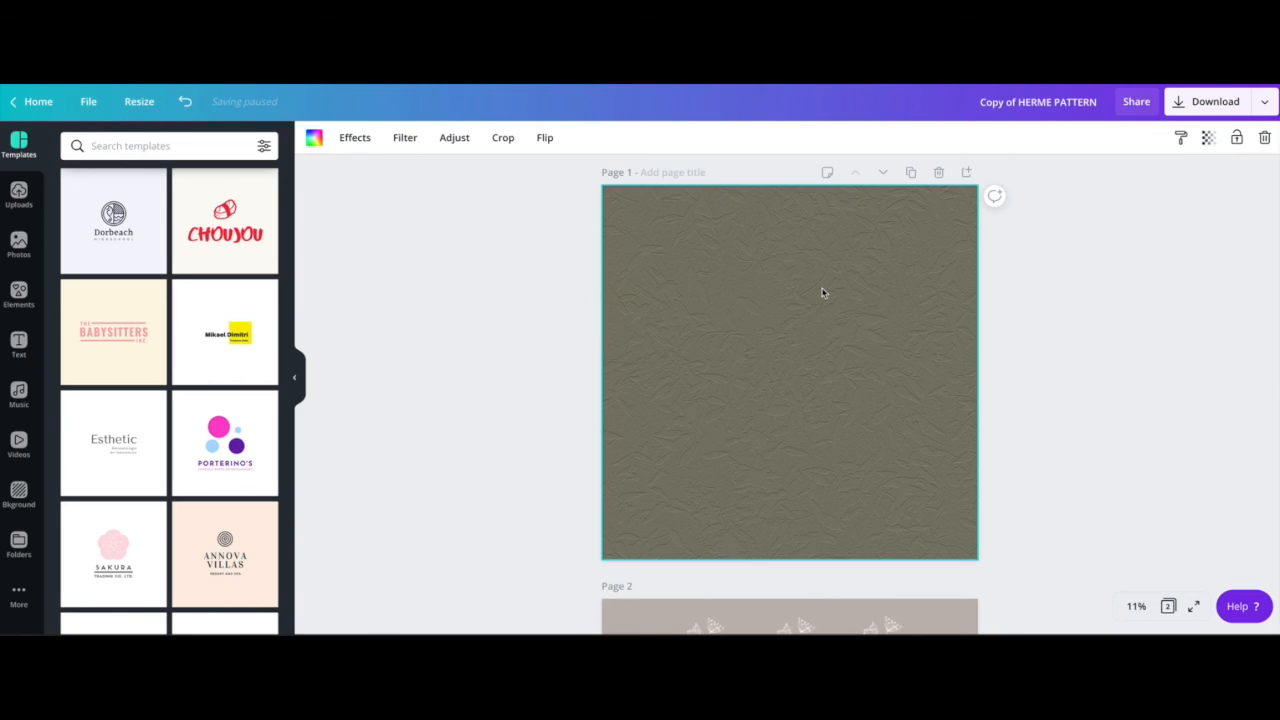
left_click(747, 262)
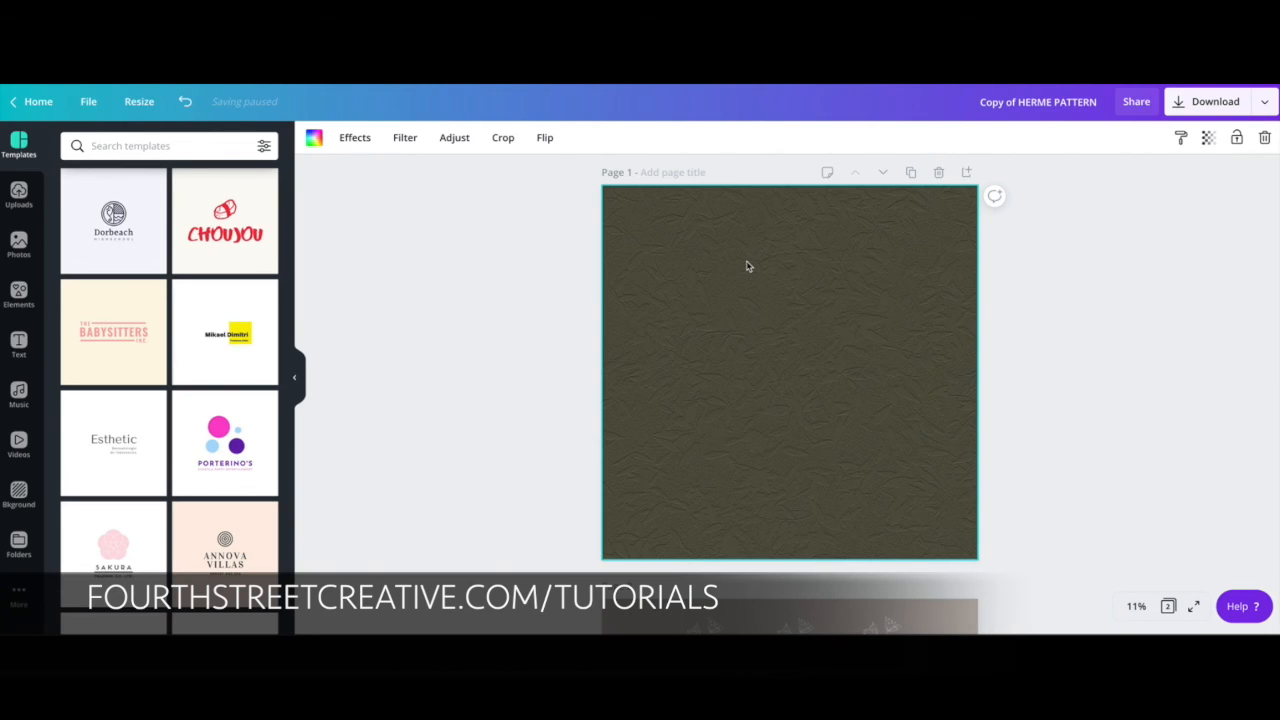